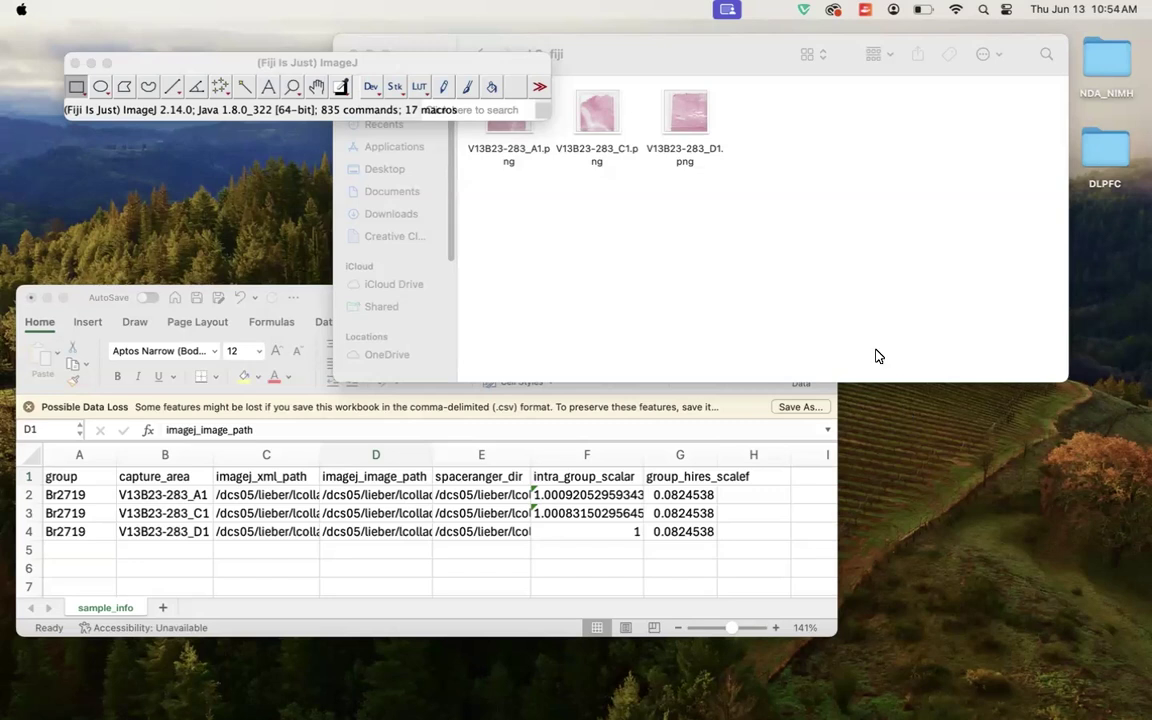
# Step: Activate Finder's LS_fiji folder and briefly select its three capture-area PNGs (A1, C1, D1)
pyautogui.click(793, 237)
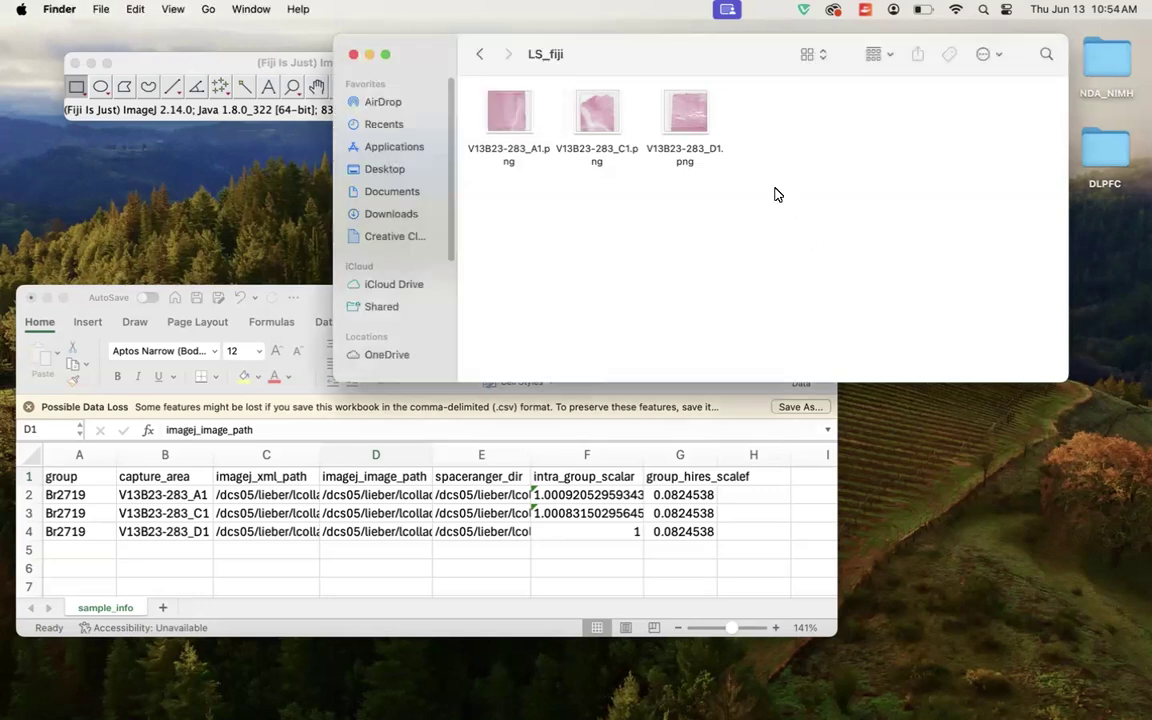
pyautogui.moveTo(758, 131); pyautogui.dragTo(537, 139)
pyautogui.click(674, 231)
pyautogui.click(323, 305)
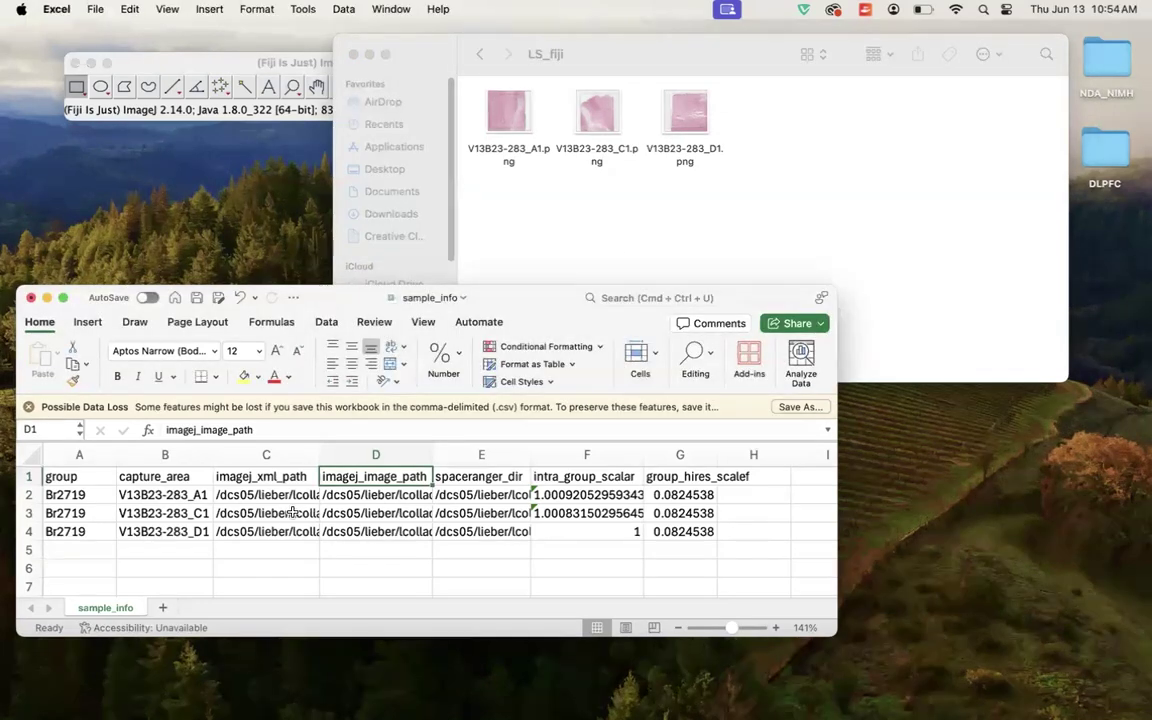
pyautogui.click(80, 477)
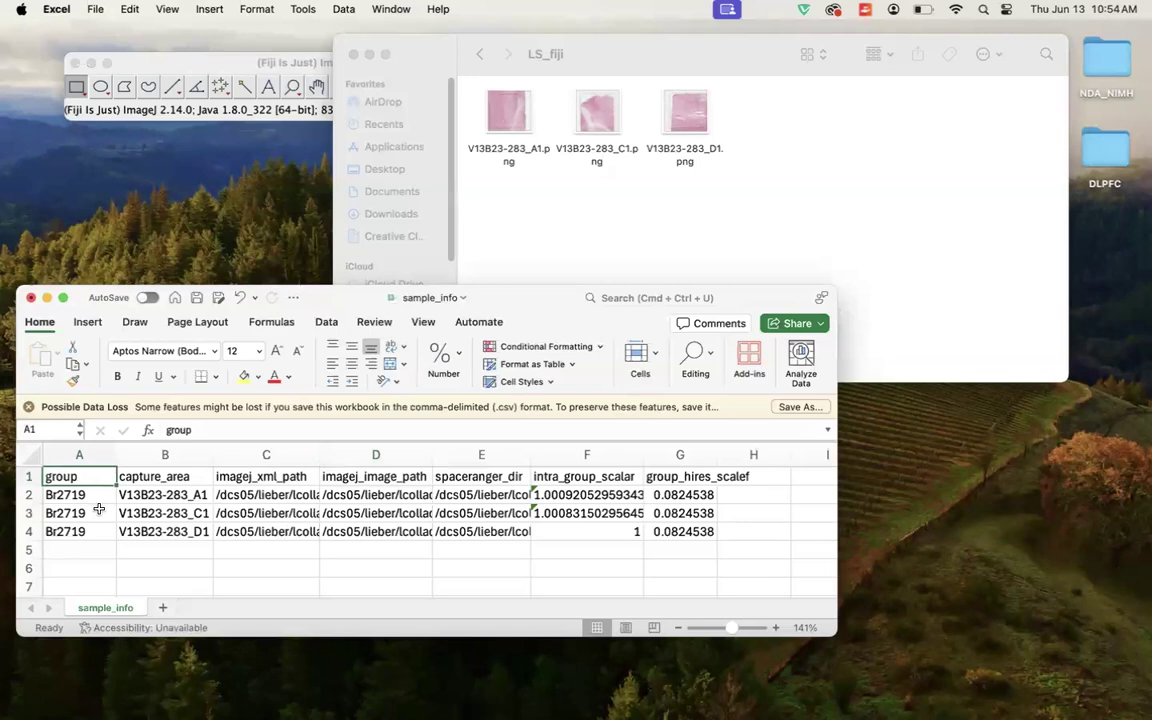
pyautogui.click(125, 477)
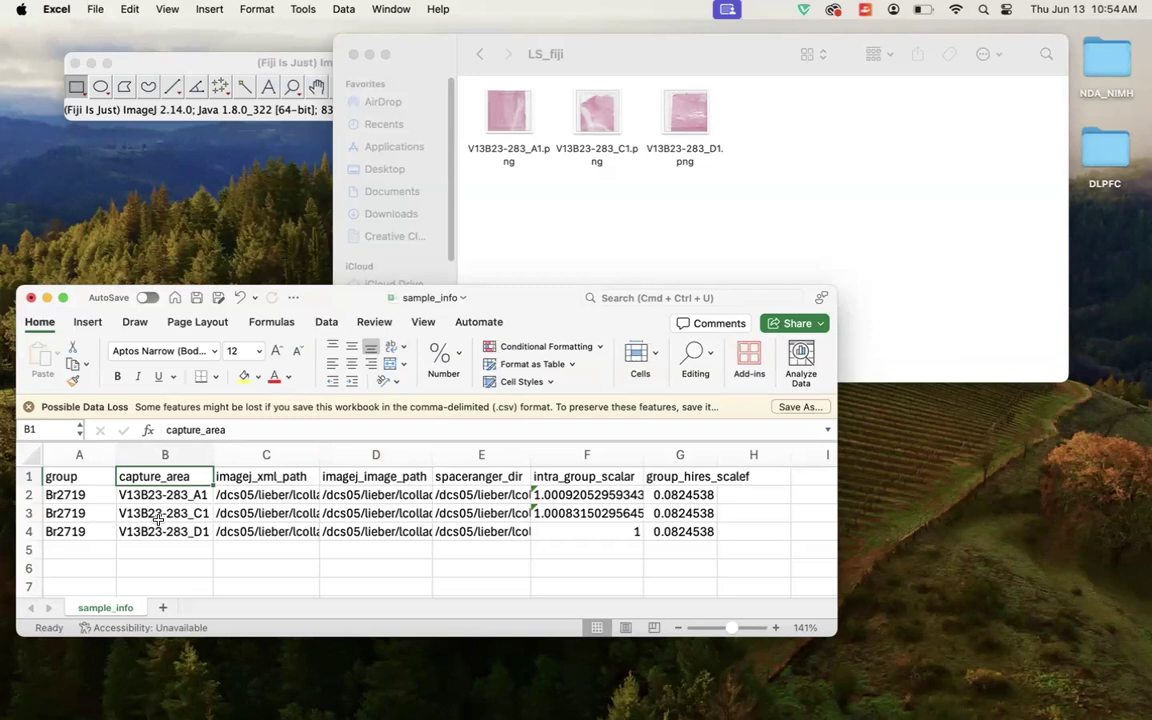
pyautogui.click(200, 200)
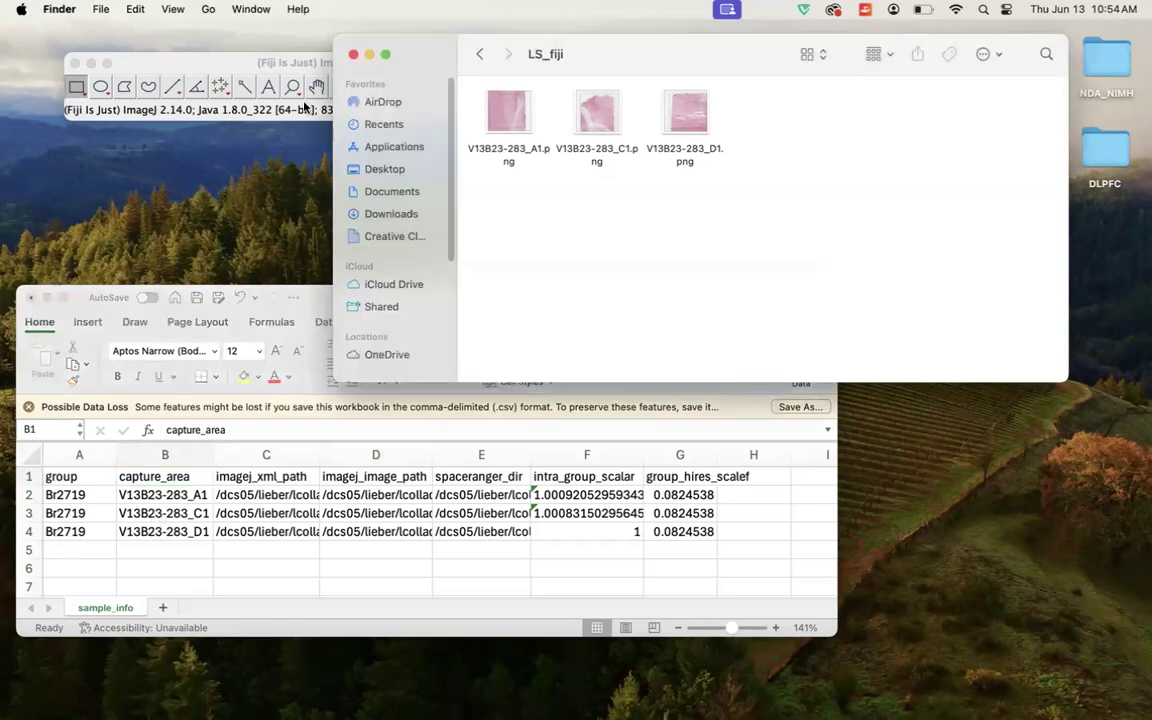
# Step: Create a blank TrakEM2 project stored in LS_fiji and maximize its 2048×2048 canvas window
pyautogui.click(220, 67)
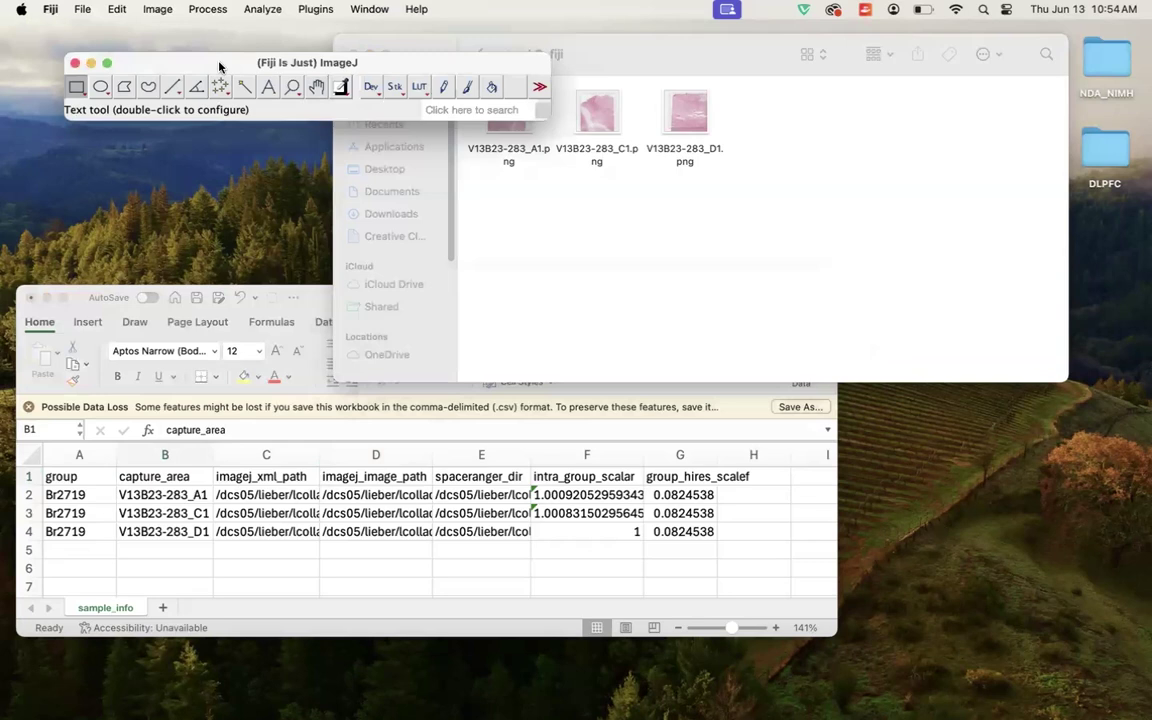
pyautogui.click(81, 10)
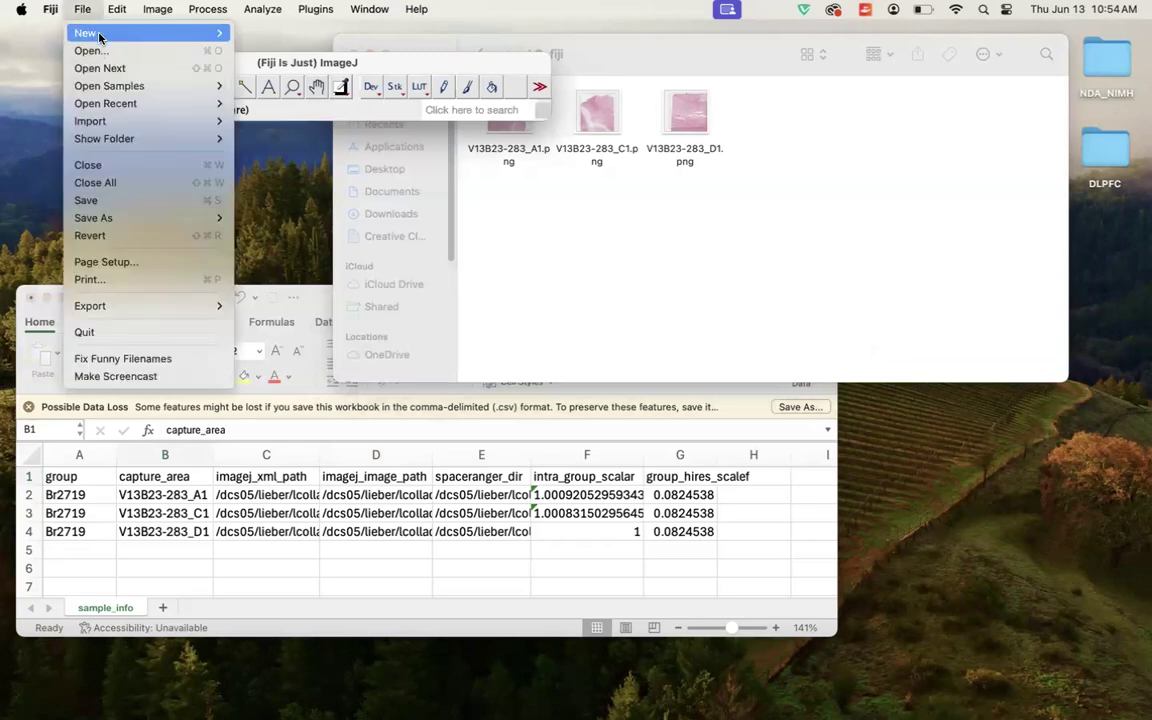
pyautogui.moveTo(100, 33)
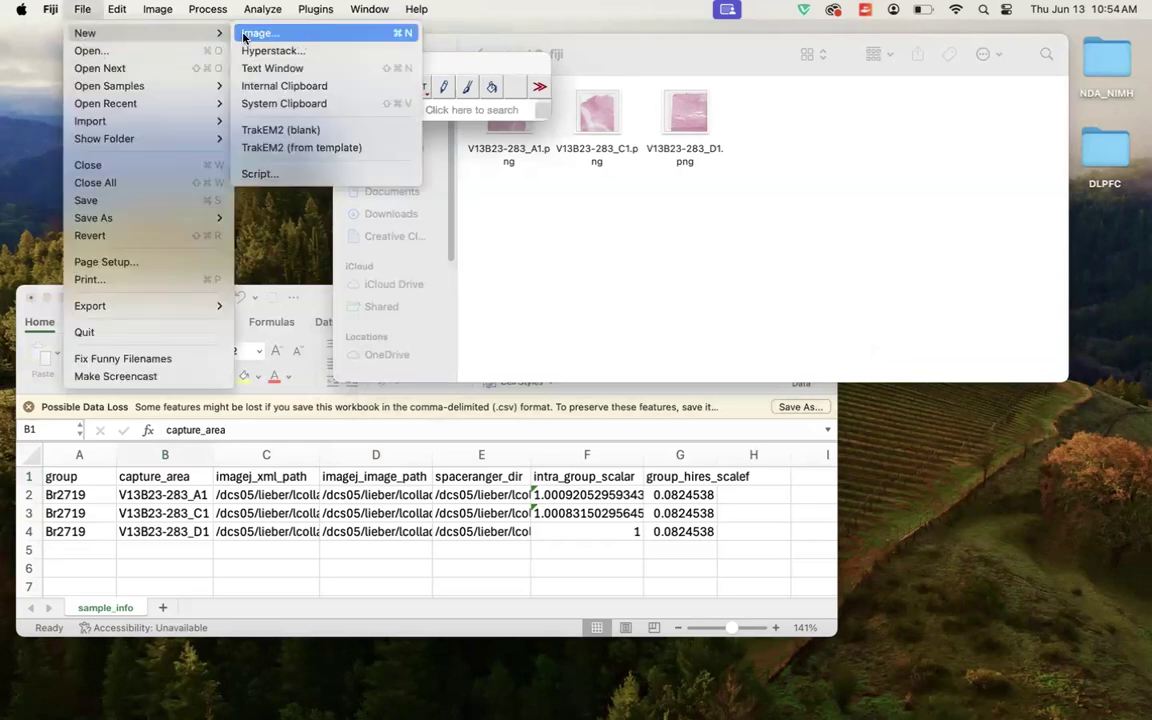
pyautogui.click(280, 130)
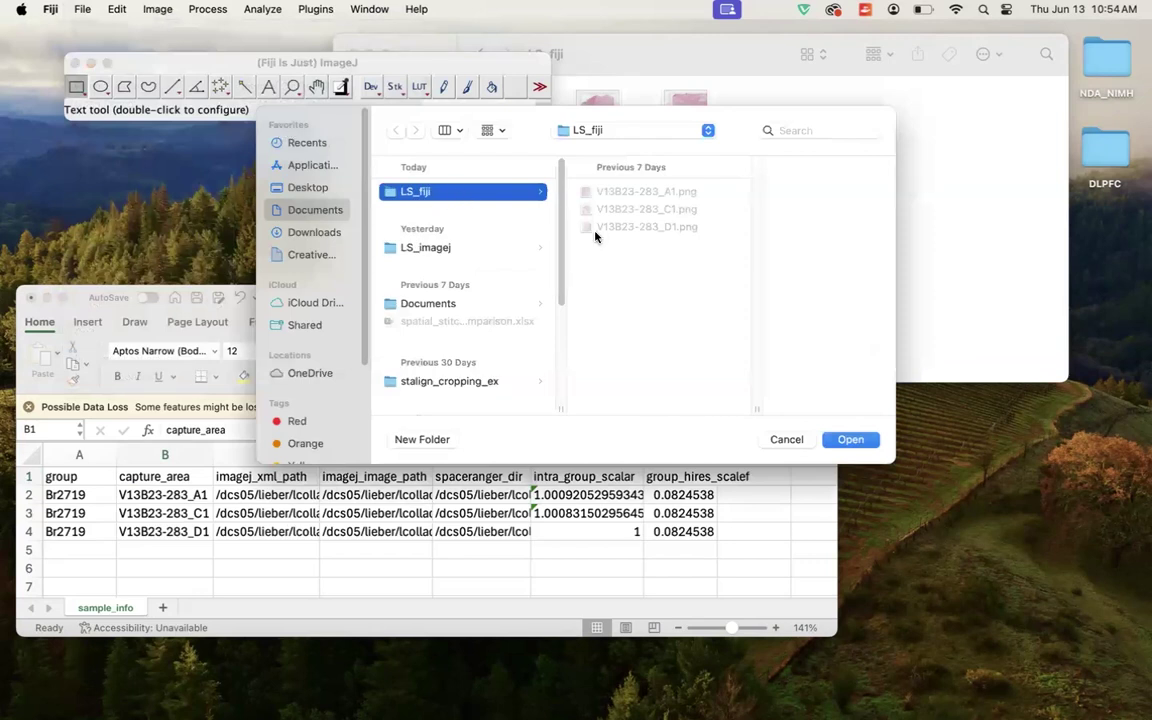
pyautogui.click(866, 442)
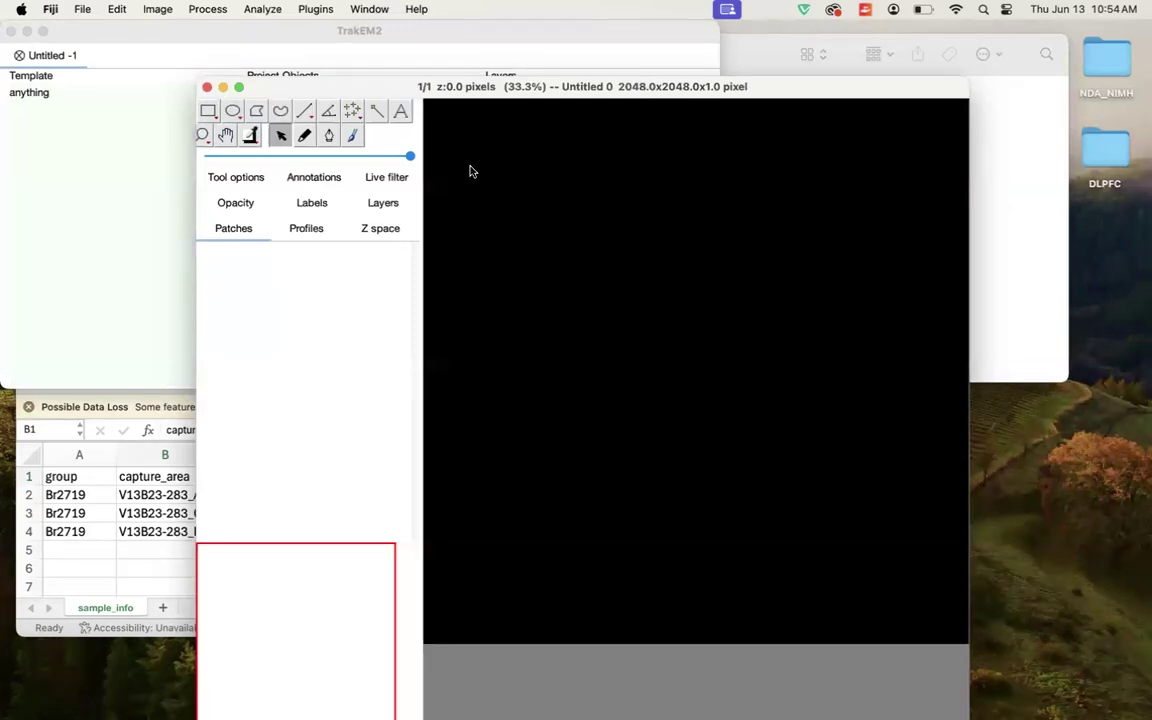
pyautogui.click(240, 89)
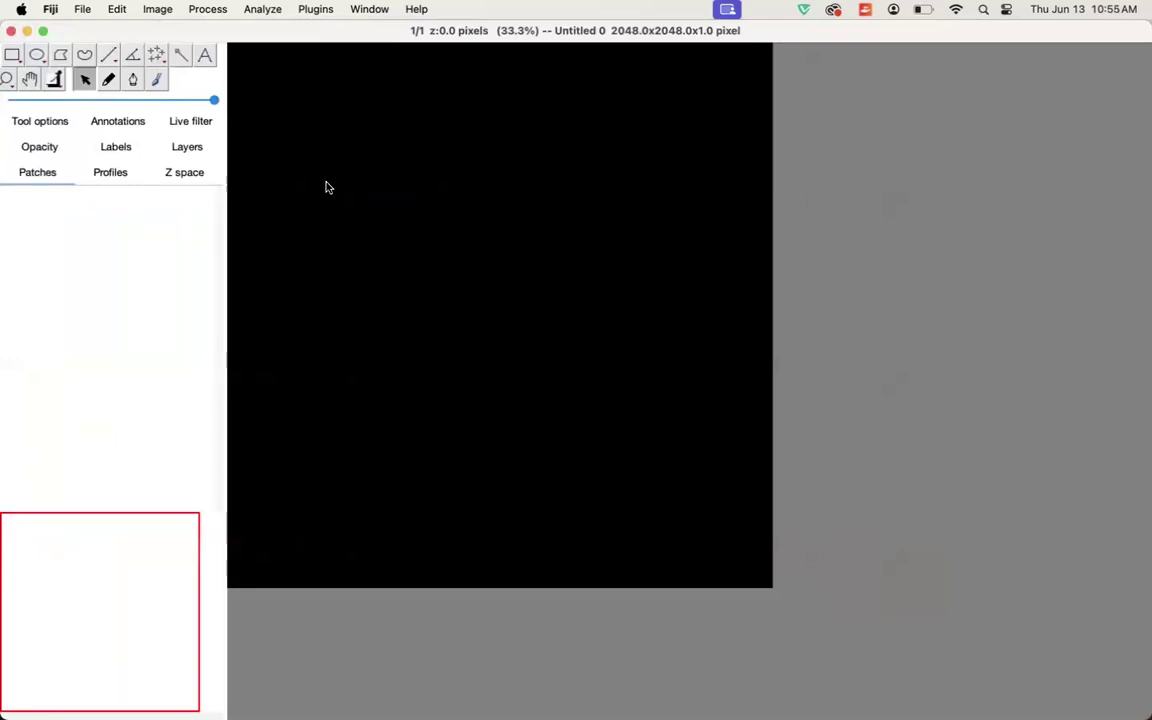
# Step: Switch to PowerPoint slide 6: A rotated 90° clockwise, C and D unrotated, B excluded
pyautogui.hotkey('ctrl', 'Right')
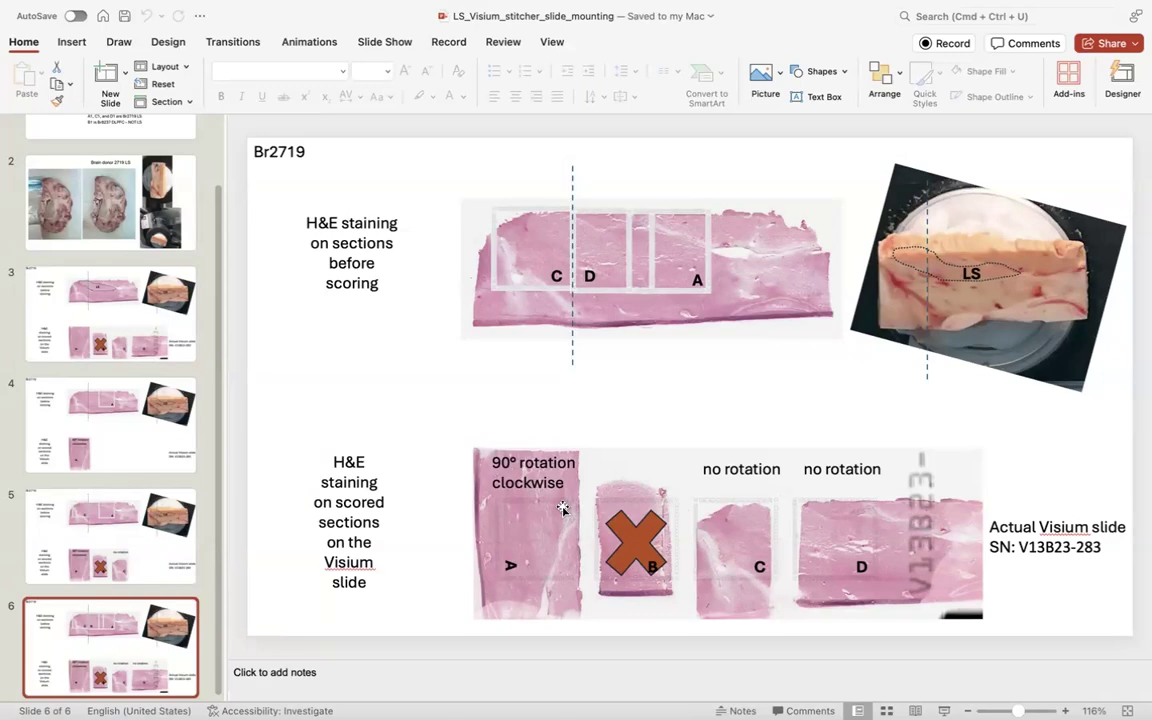
# Step: Import V13B23-283_C1.png onto the TrakEM2 canvas and drag it to the top-left
pyautogui.hotkey('ctrl', 'Left')
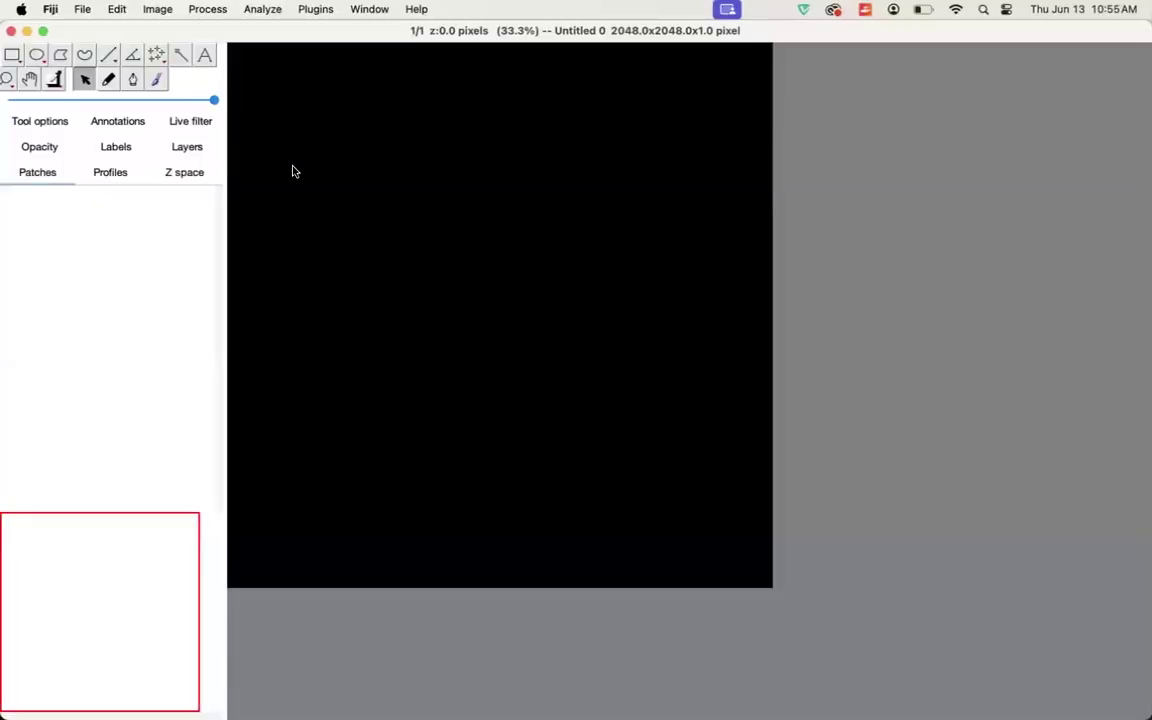
pyautogui.rightClick(292, 171)
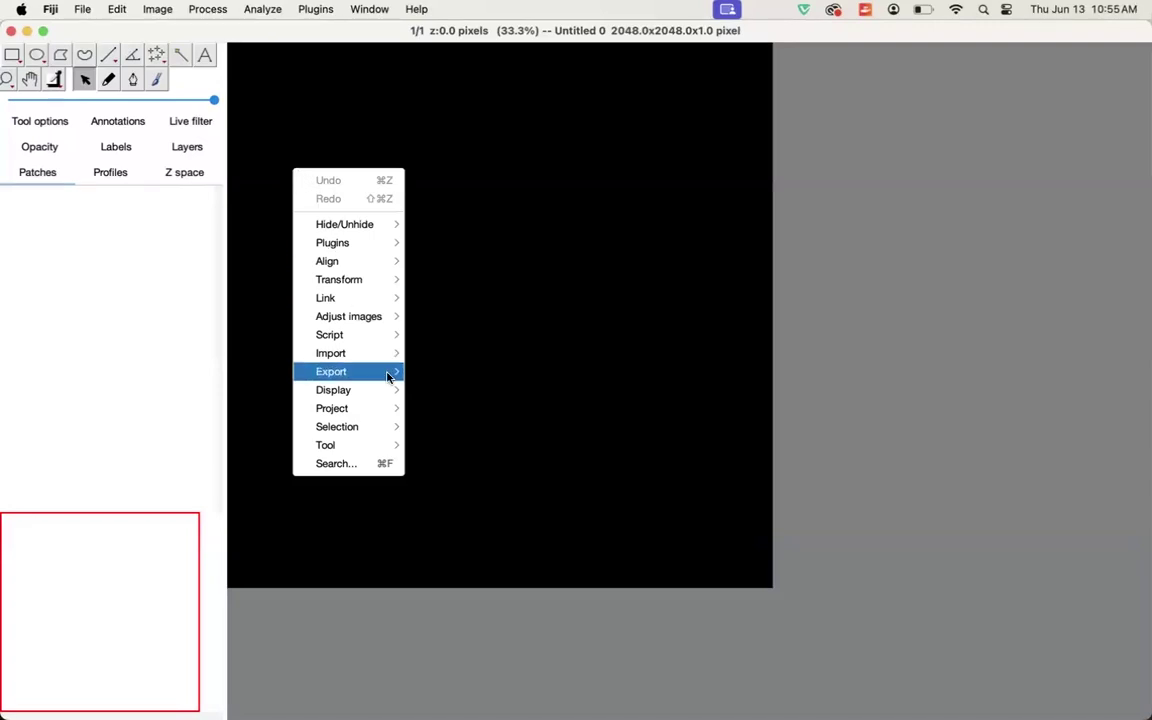
pyautogui.moveTo(386, 359)
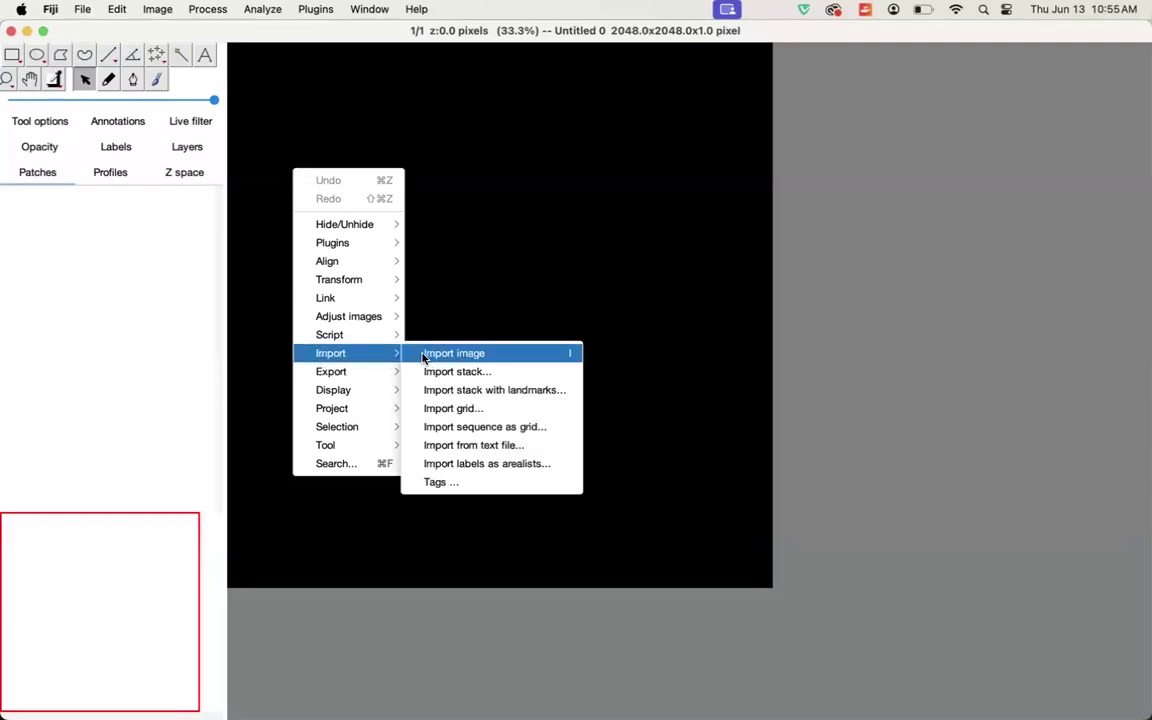
pyautogui.click(423, 356)
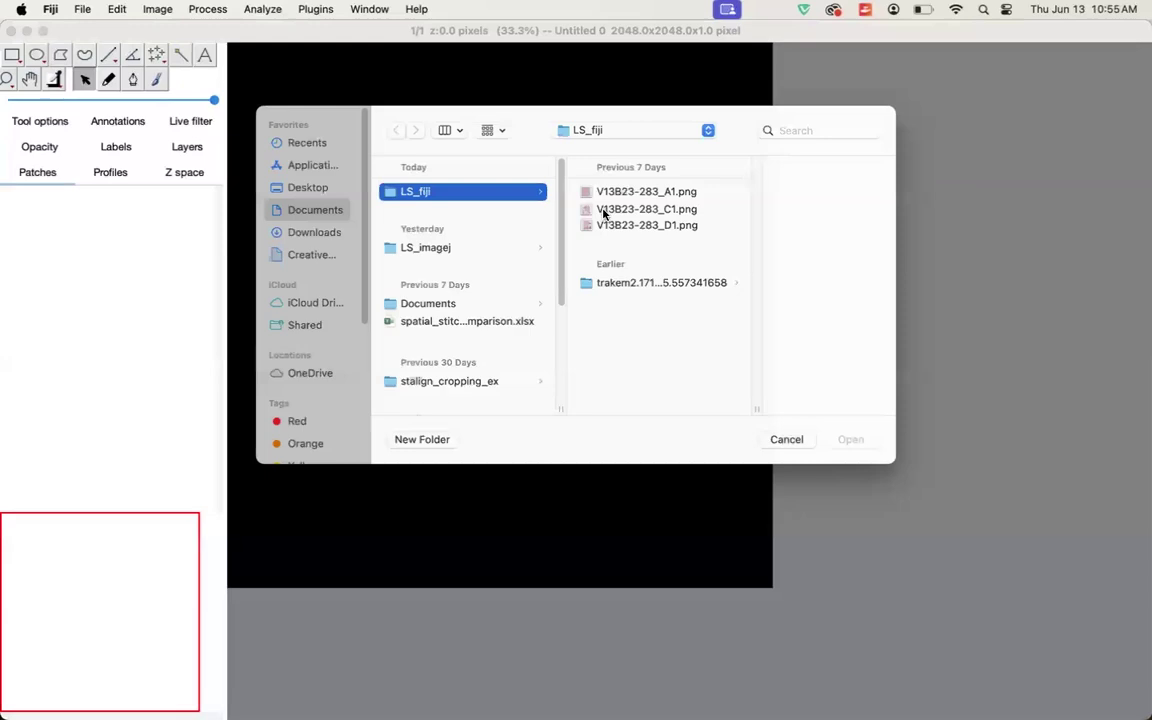
pyautogui.click(603, 213)
pyautogui.click(848, 440)
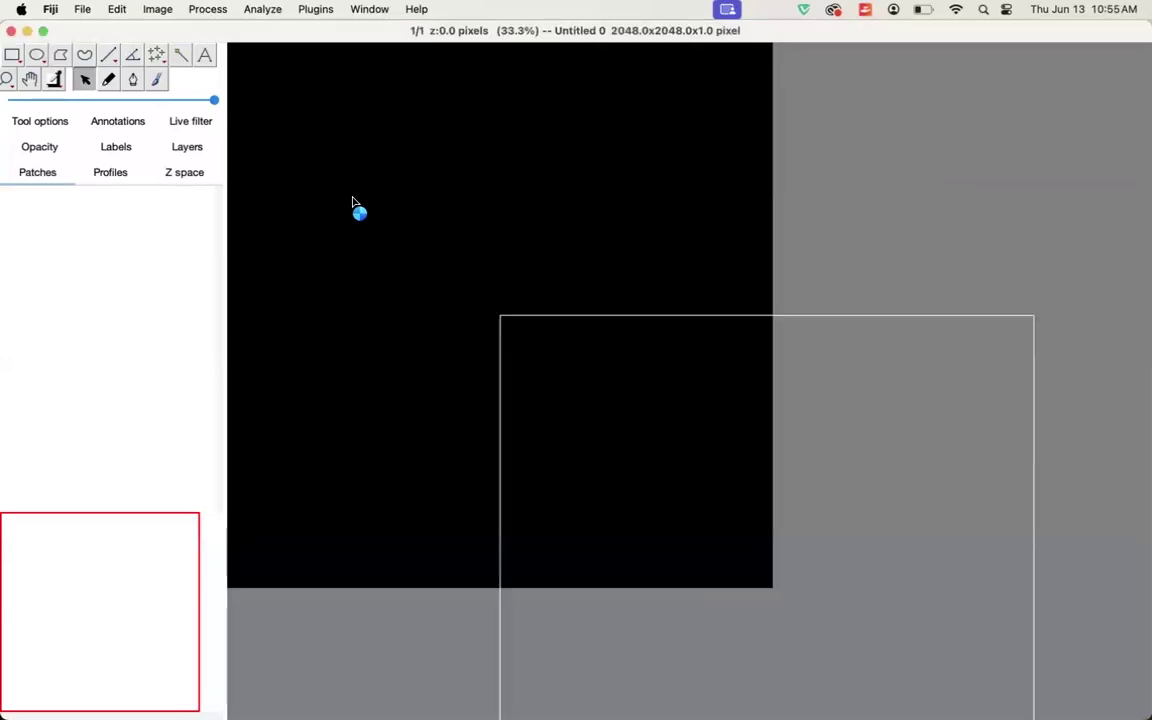
pyautogui.moveTo(625, 365); pyautogui.dragTo(445, 195)
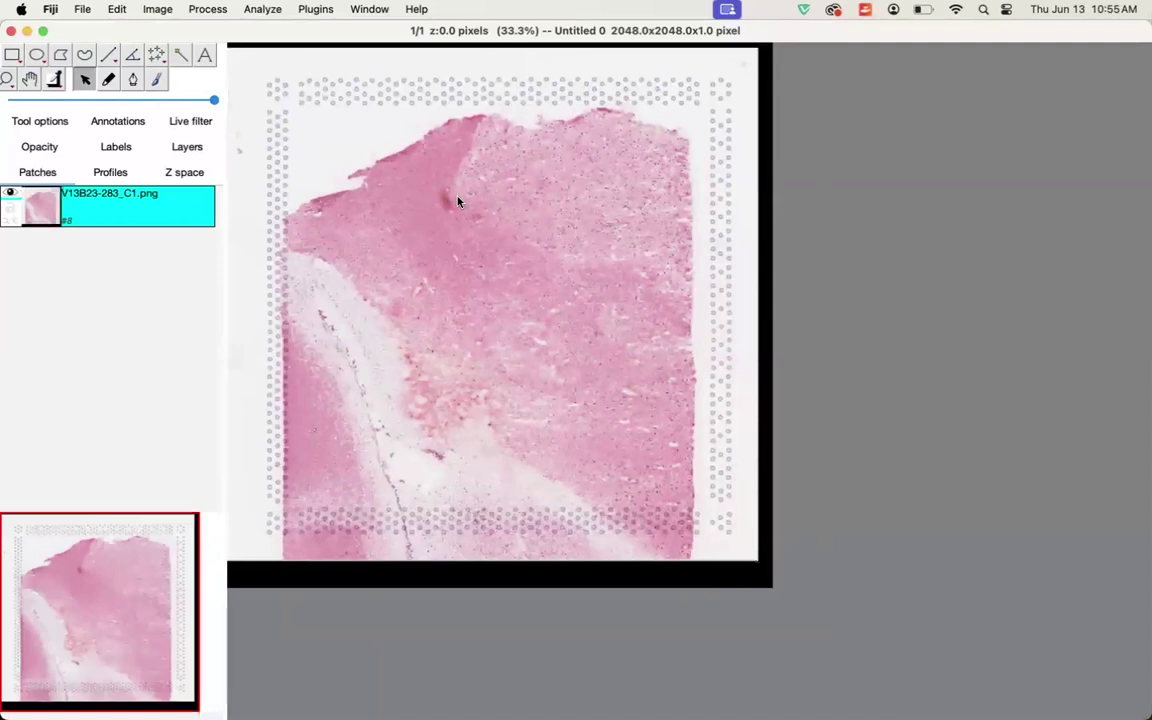
# Step: Resize the canvas/LayerSet to 7000 width by 4000 height
pyautogui.rightClick(380, 578)
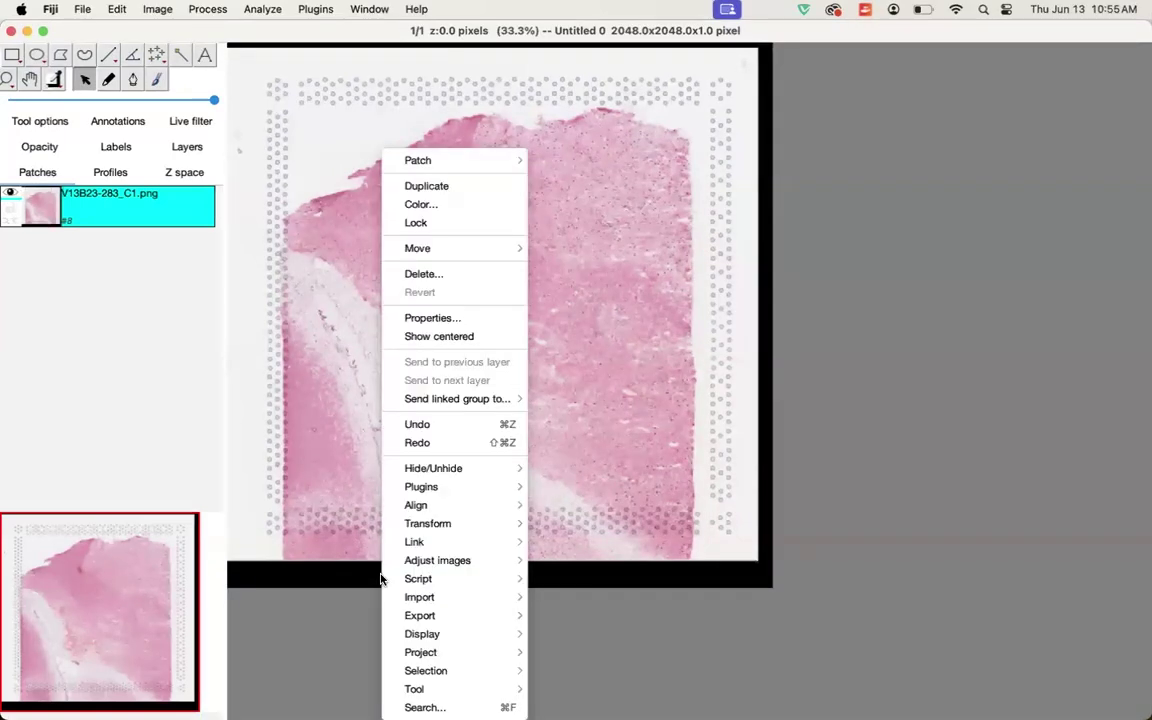
pyautogui.moveTo(463, 634)
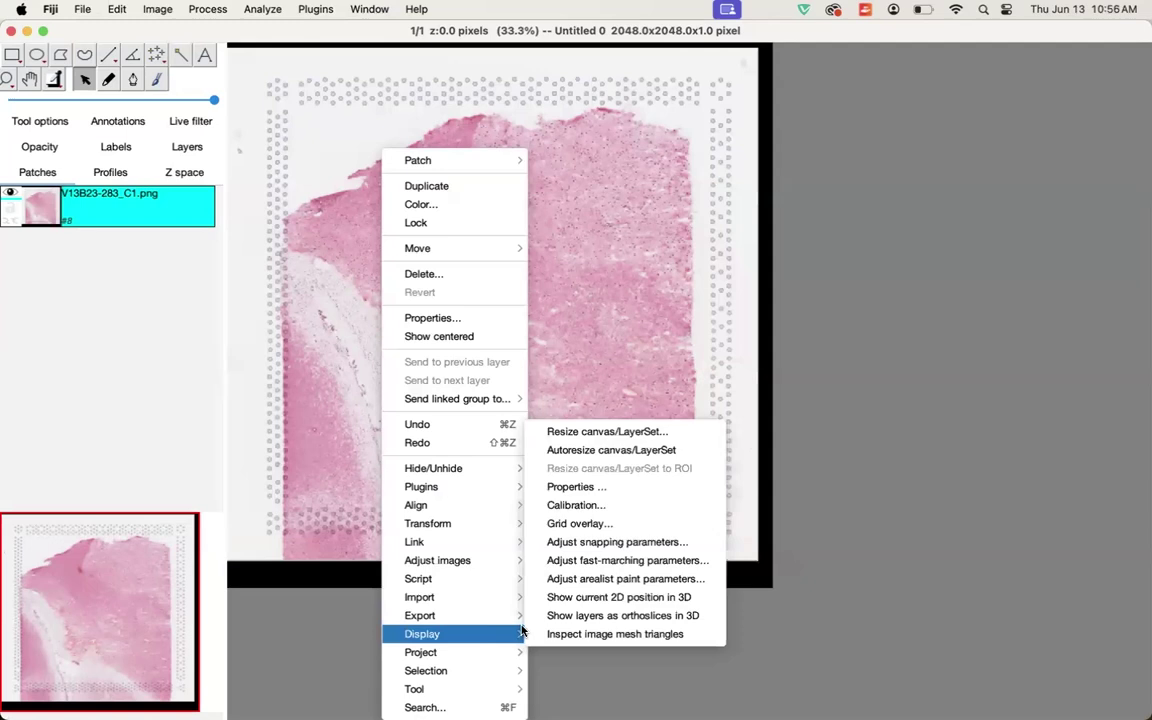
pyautogui.click(568, 433)
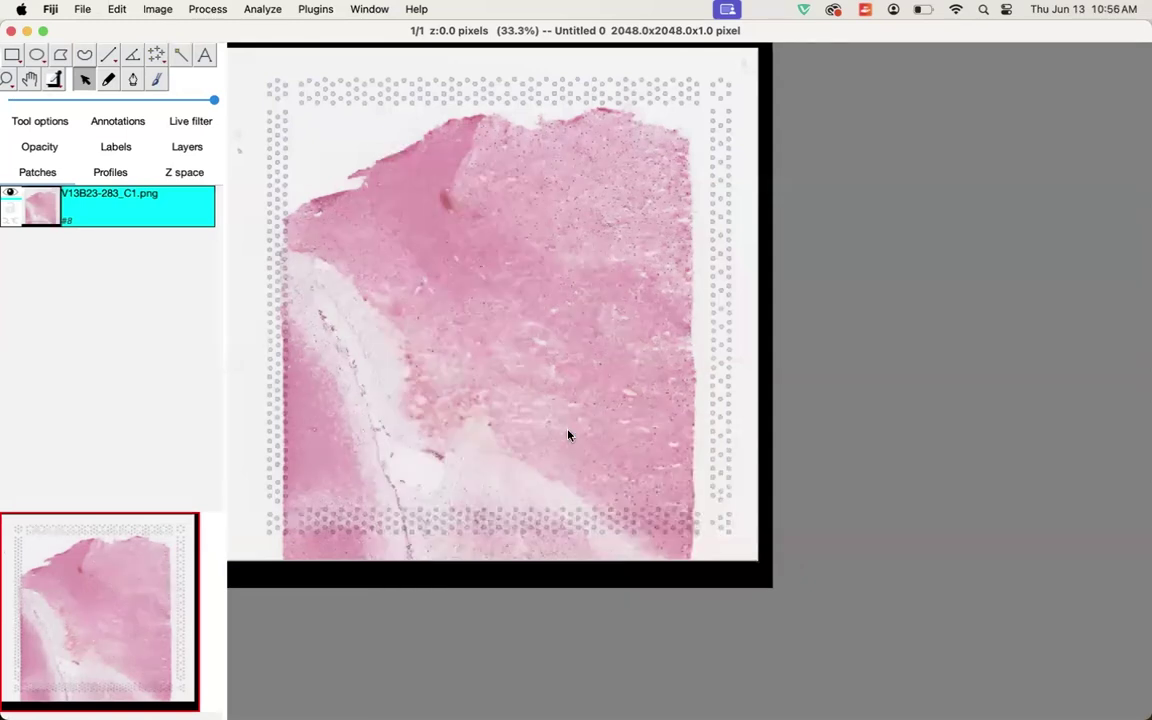
pyautogui.write('7000')
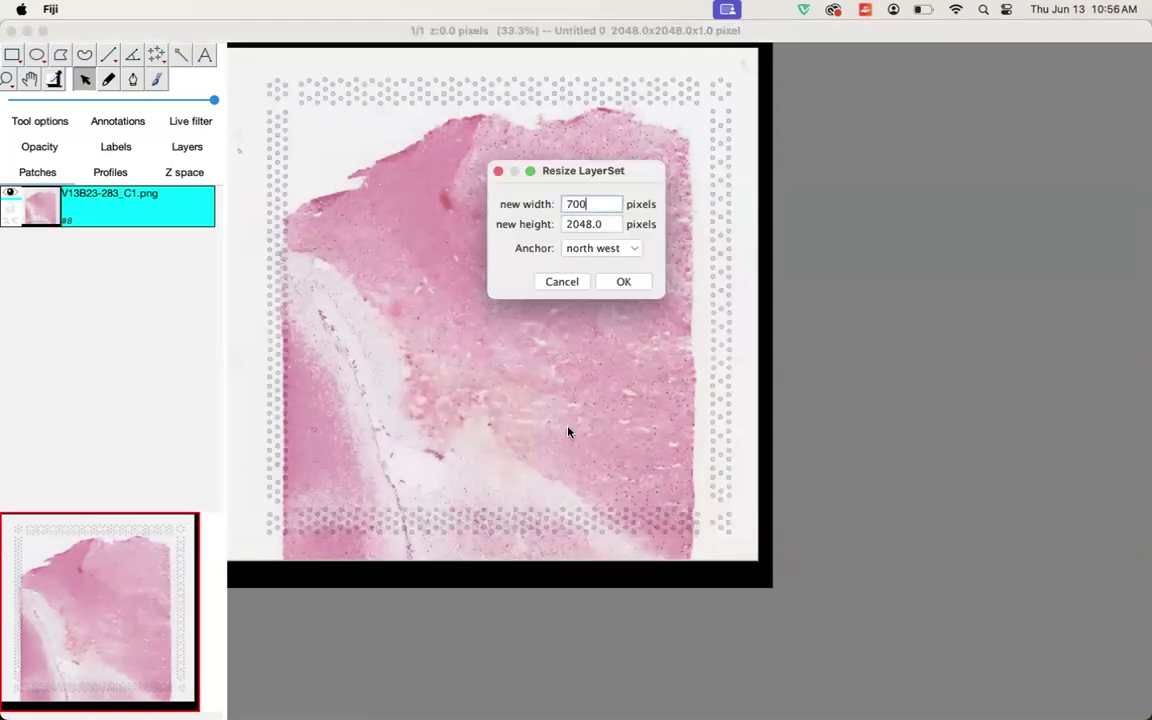
pyautogui.press('Tab')
pyautogui.write('4000')
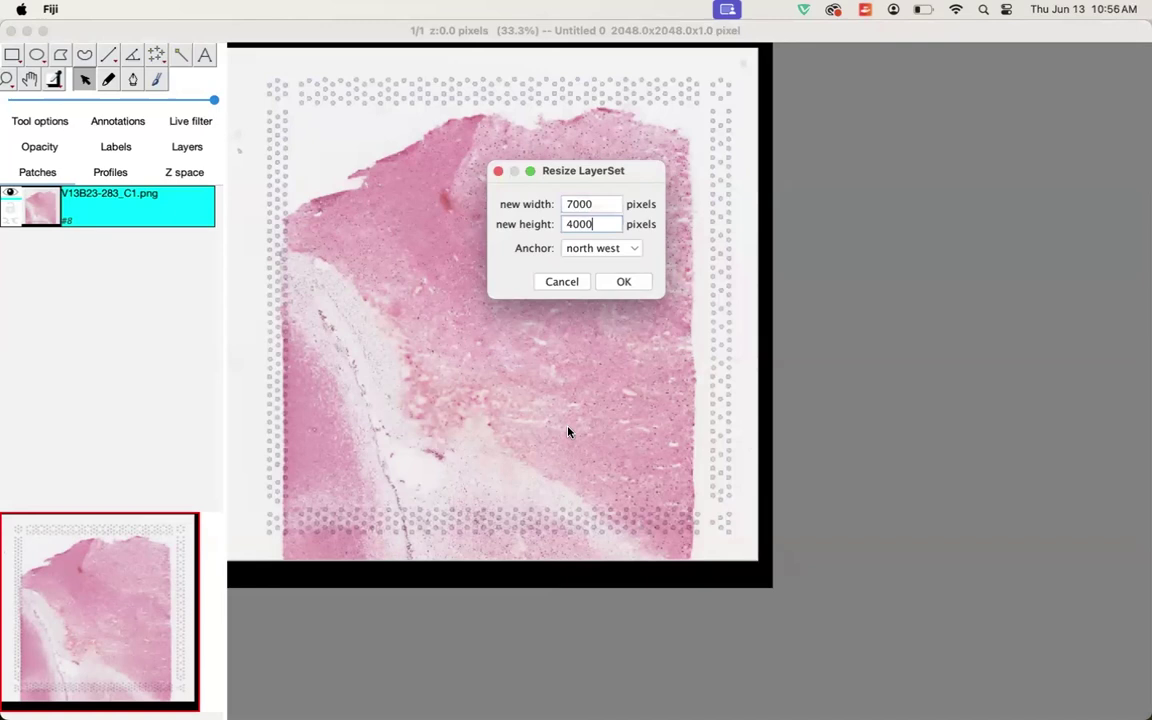
pyautogui.press('Return')
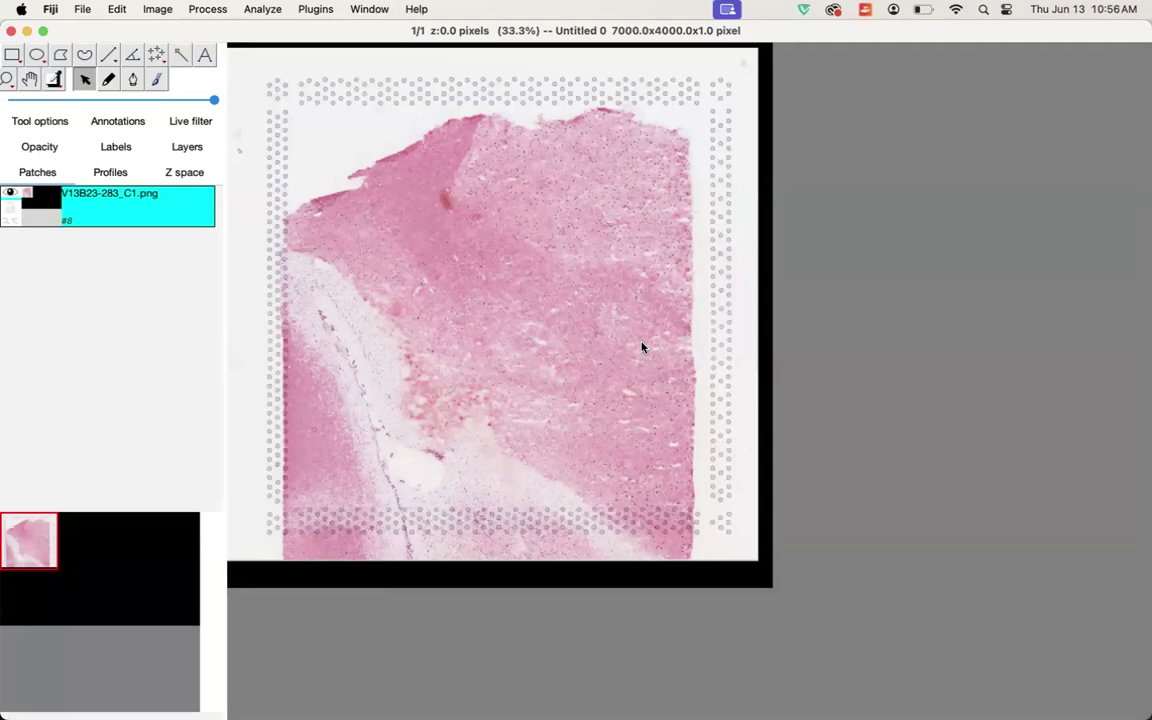
# Step: Zoom out and nudge the C1 image slightly down and right
pyautogui.press('-')
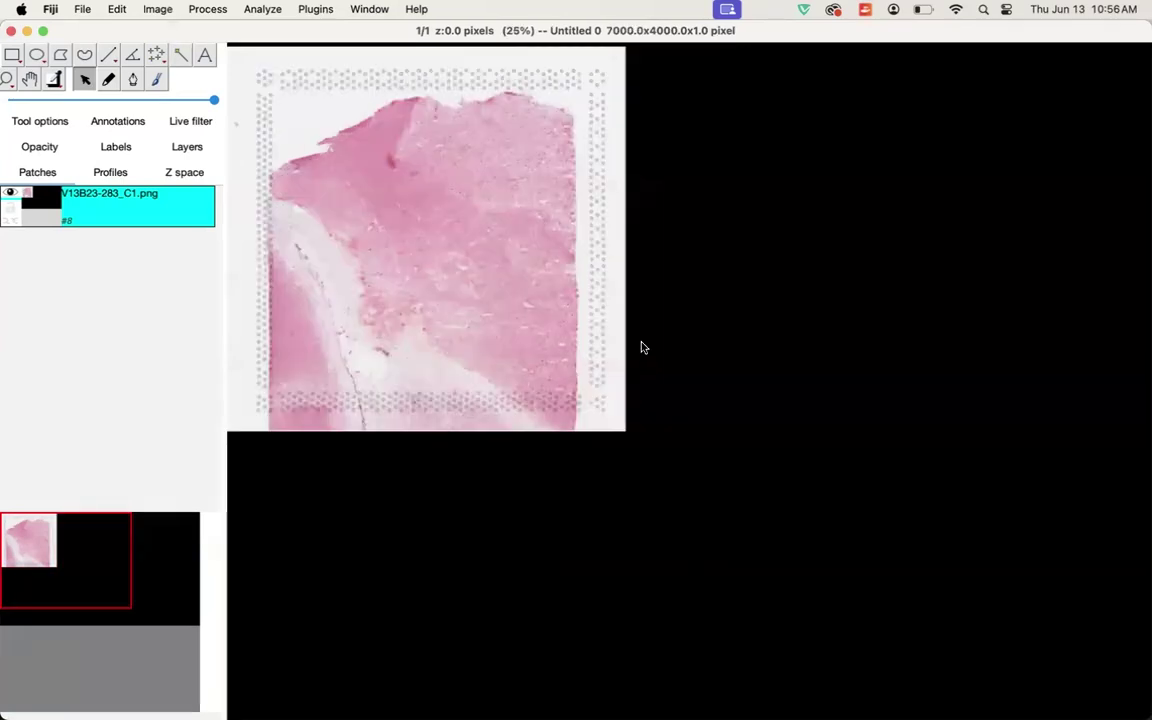
pyautogui.press('-')
pyautogui.press('-')
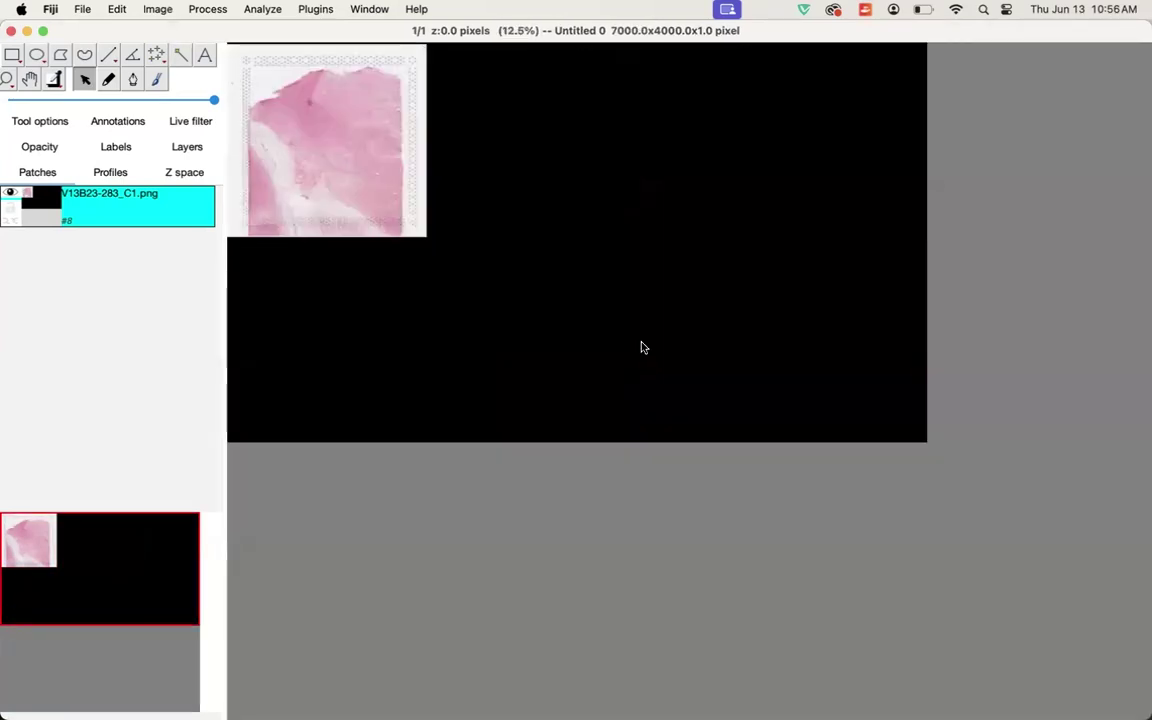
pyautogui.moveTo(306, 150); pyautogui.dragTo(316, 205)
# Step: Import V13B23-283_D1.png and place it beside the C1 image
pyautogui.rightClick(496, 221)
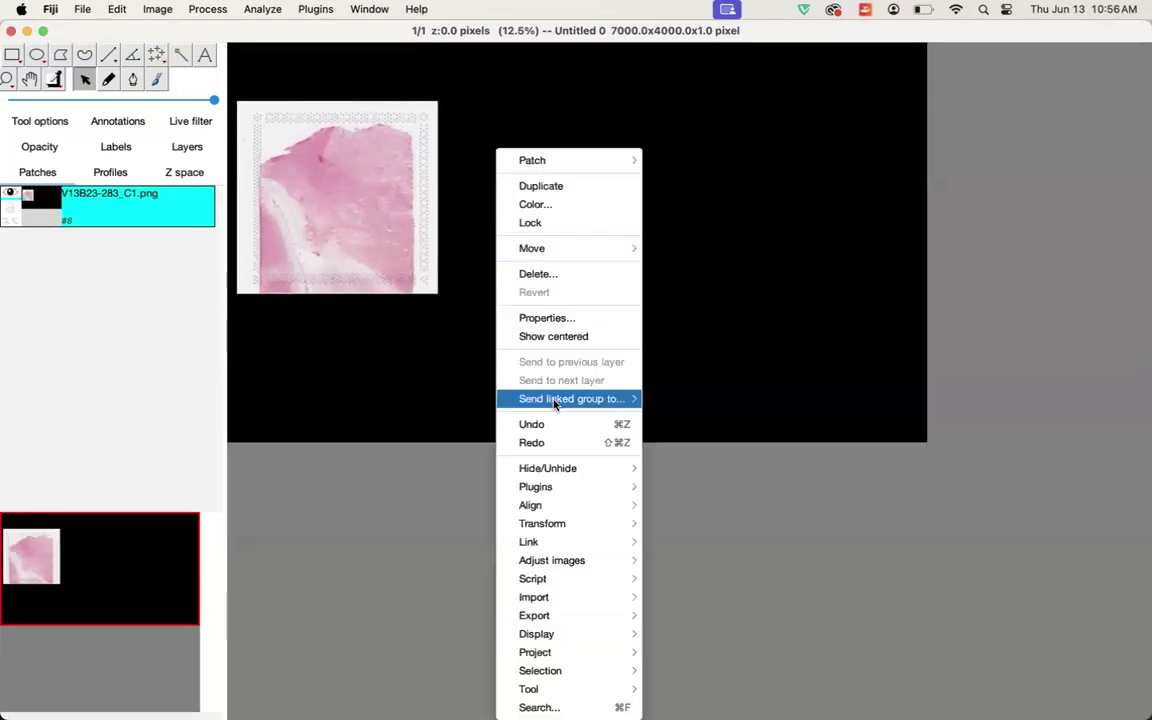
pyautogui.moveTo(599, 598)
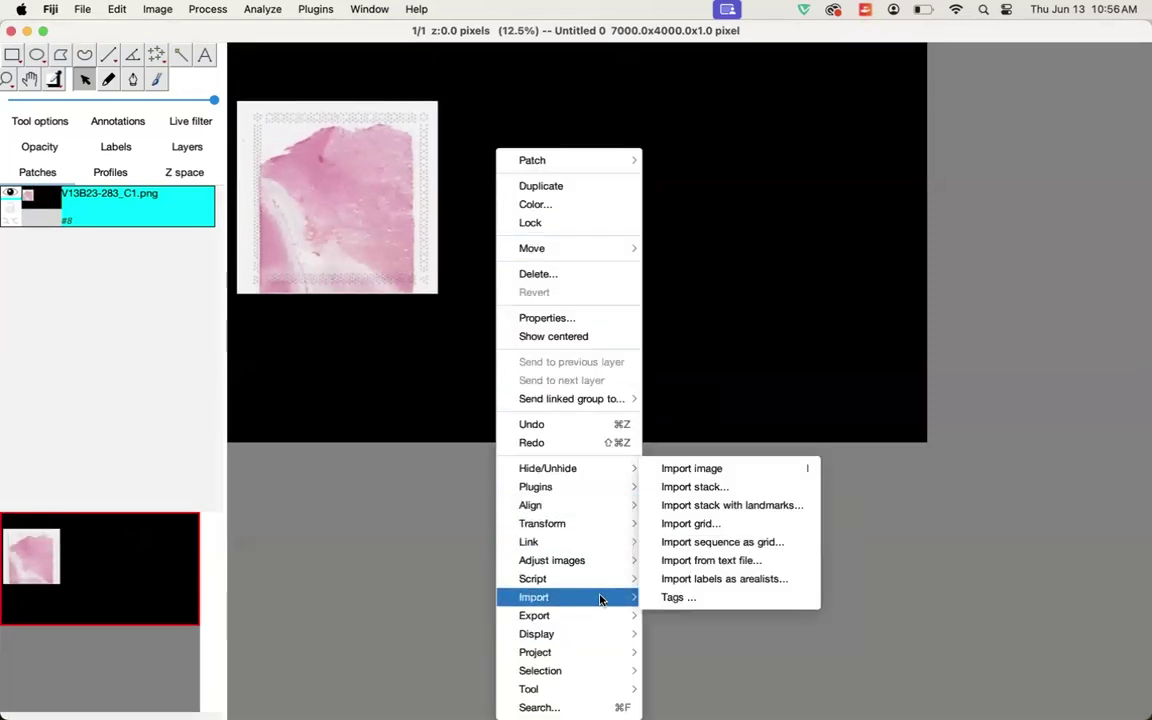
pyautogui.click(676, 469)
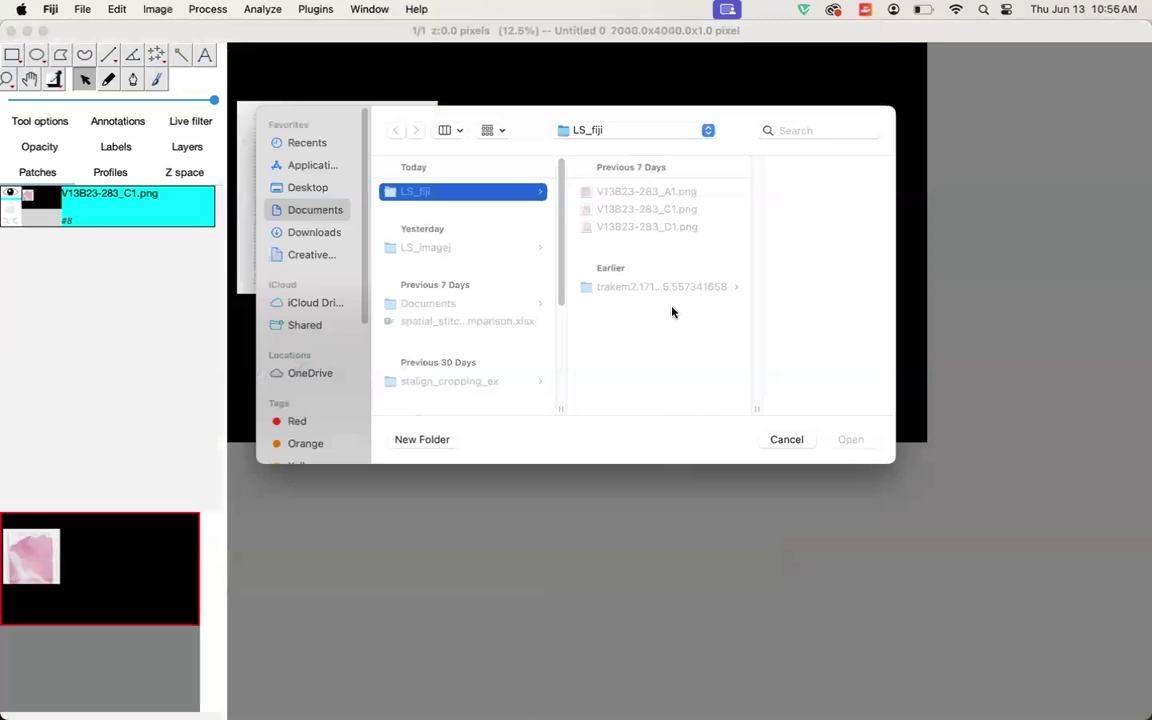
pyautogui.click(655, 226)
pyautogui.click(851, 440)
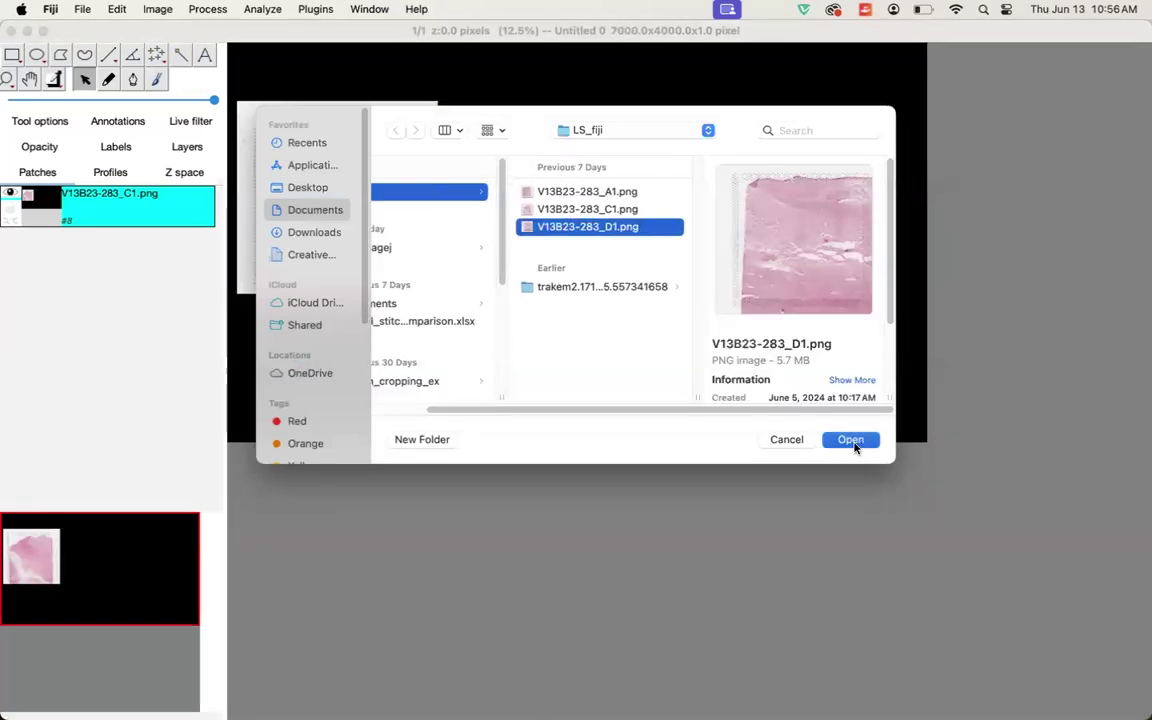
pyautogui.moveTo(656, 288); pyautogui.dragTo(535, 165)
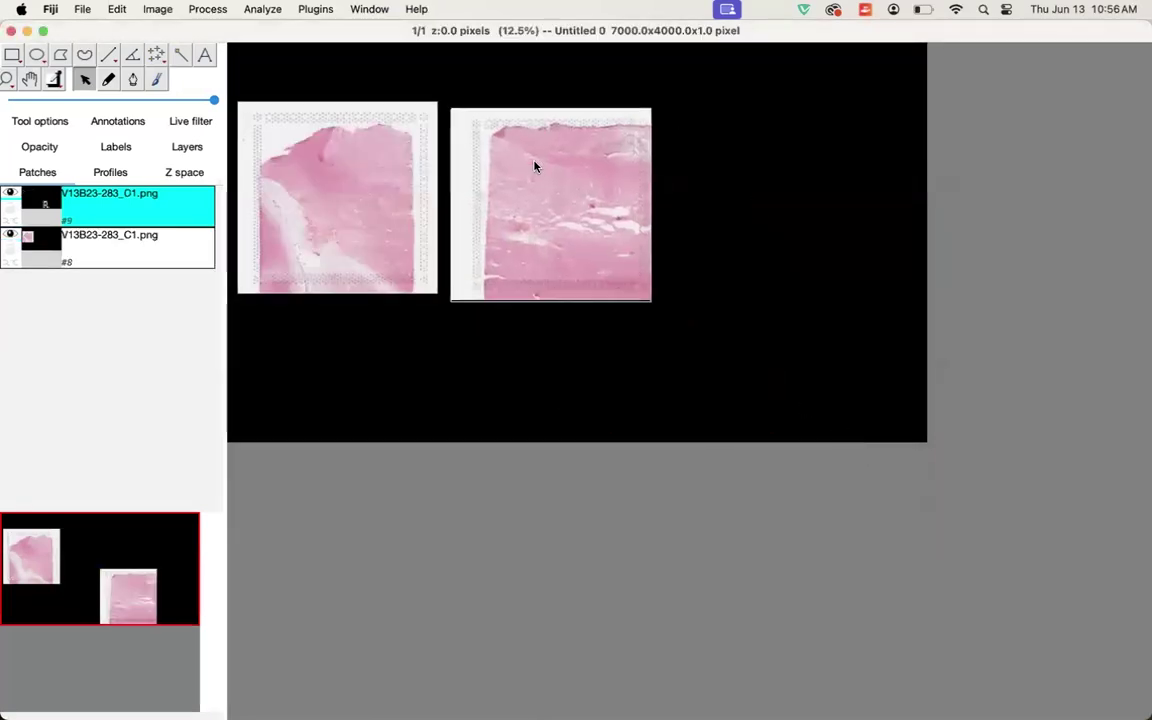
# Step: Import V13B23-283_A1.png and place it to the right of D1
pyautogui.rightClick(710, 193)
pyautogui.moveTo(818, 597)
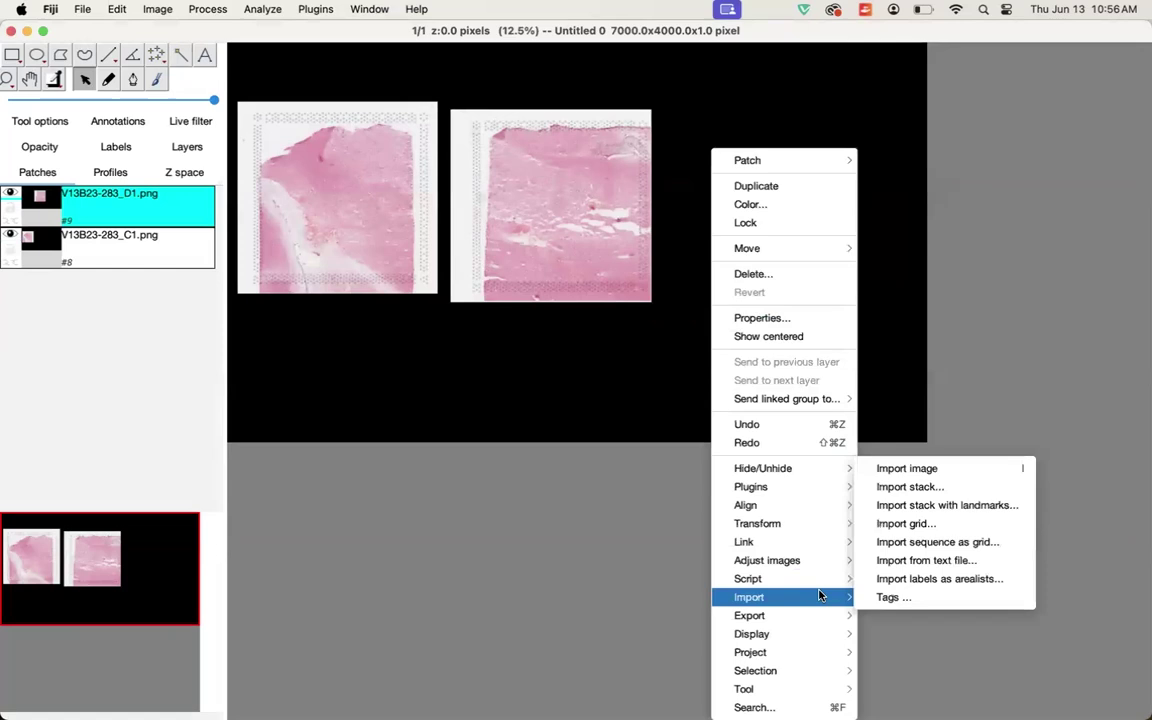
pyautogui.click(882, 468)
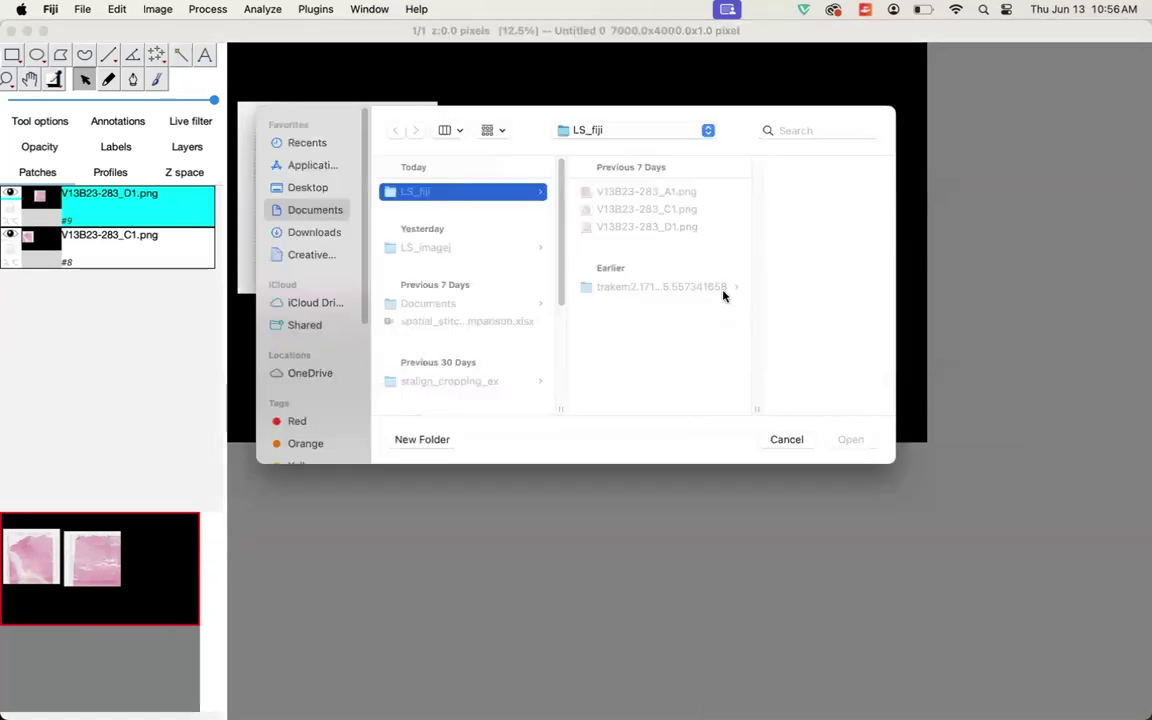
pyautogui.click(643, 193)
pyautogui.click(850, 439)
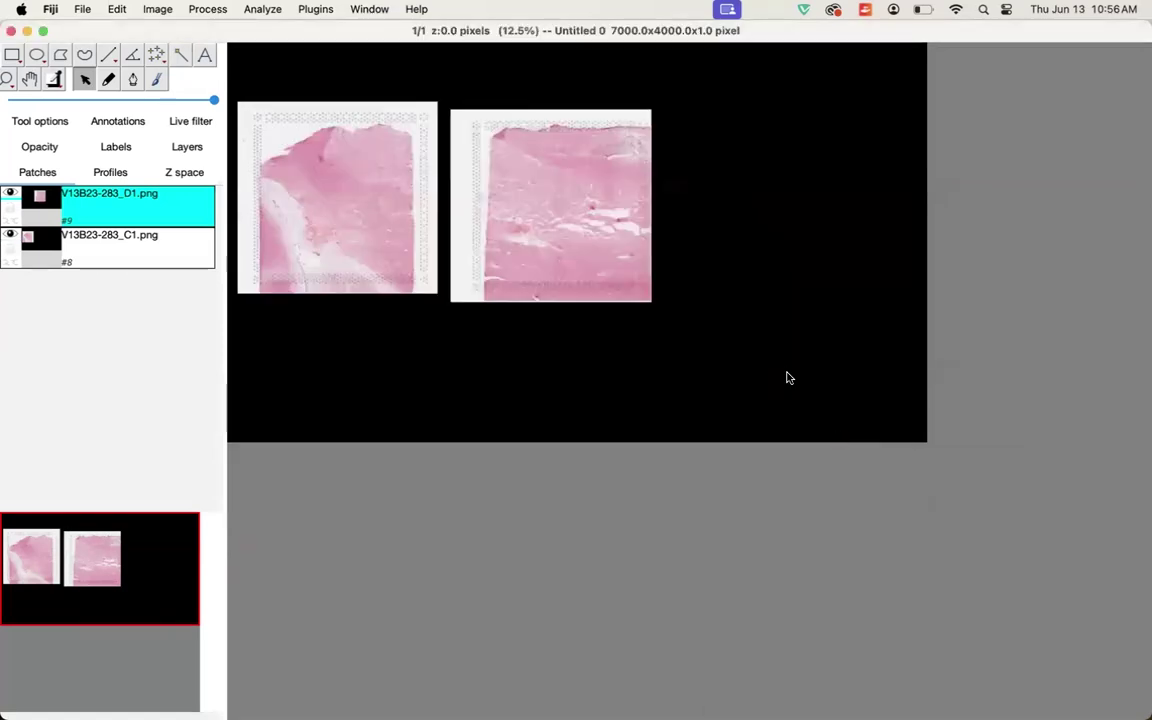
pyautogui.moveTo(703, 277); pyautogui.dragTo(789, 188)
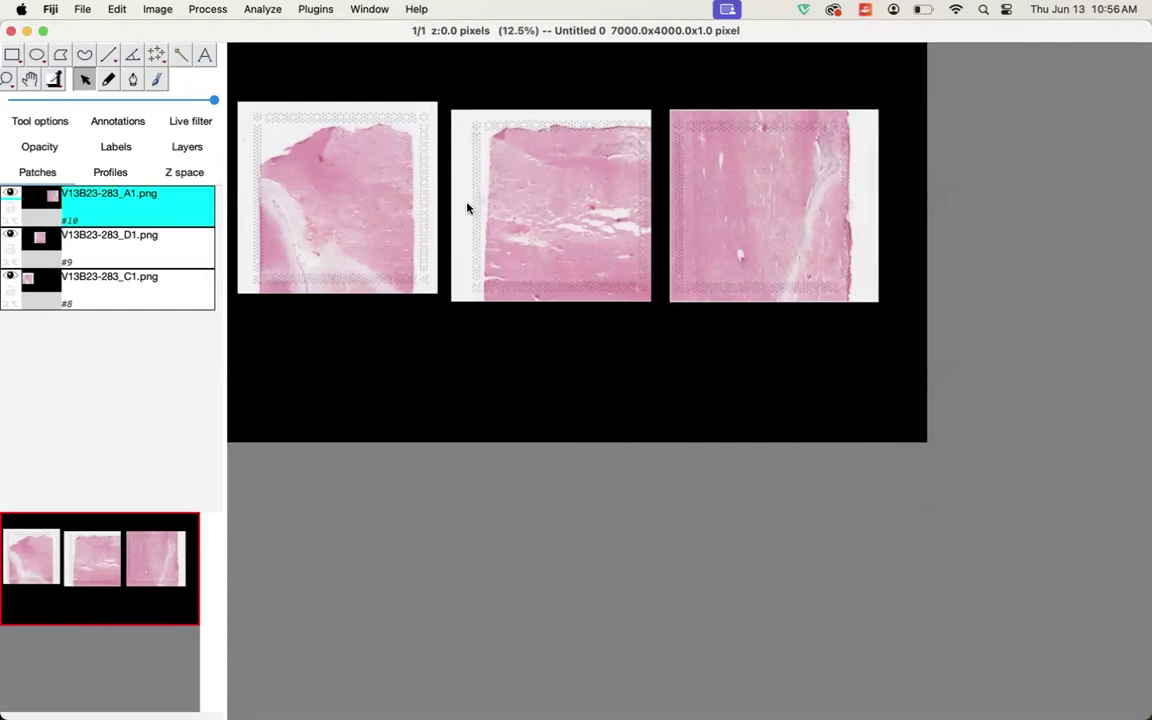
# Step: Zoom in, lower C1 and D1 opacity, and drag C1 right to overlap D1
pyautogui.press('=')
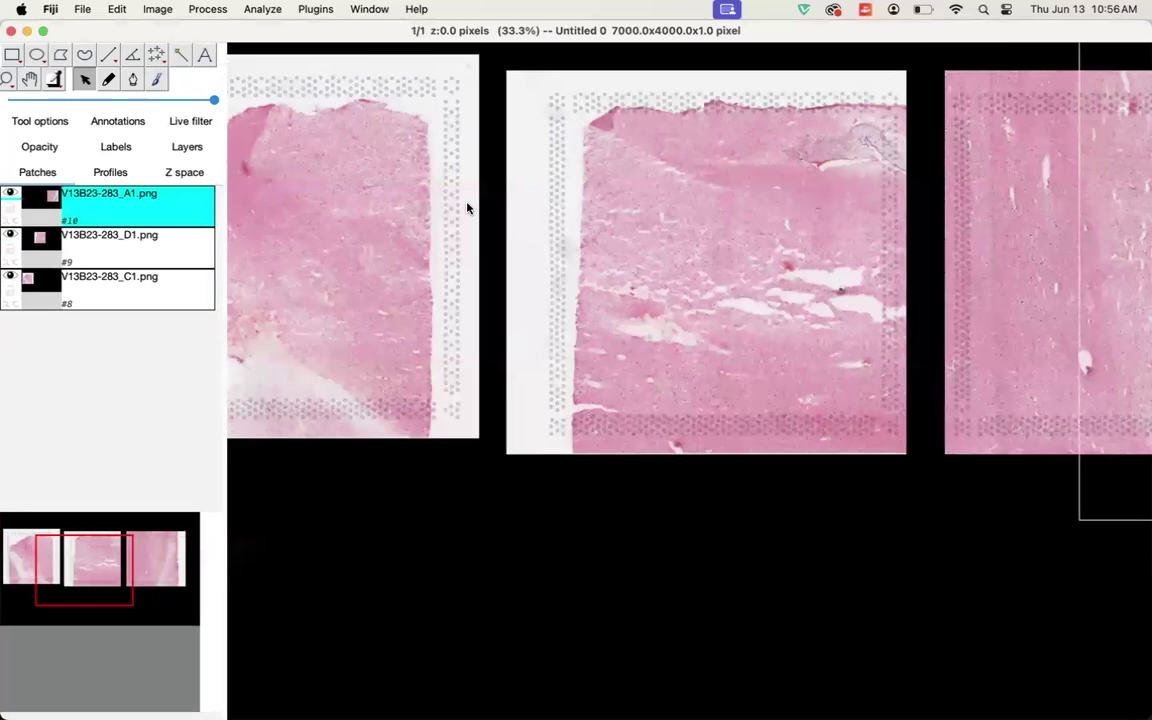
pyautogui.press('=')
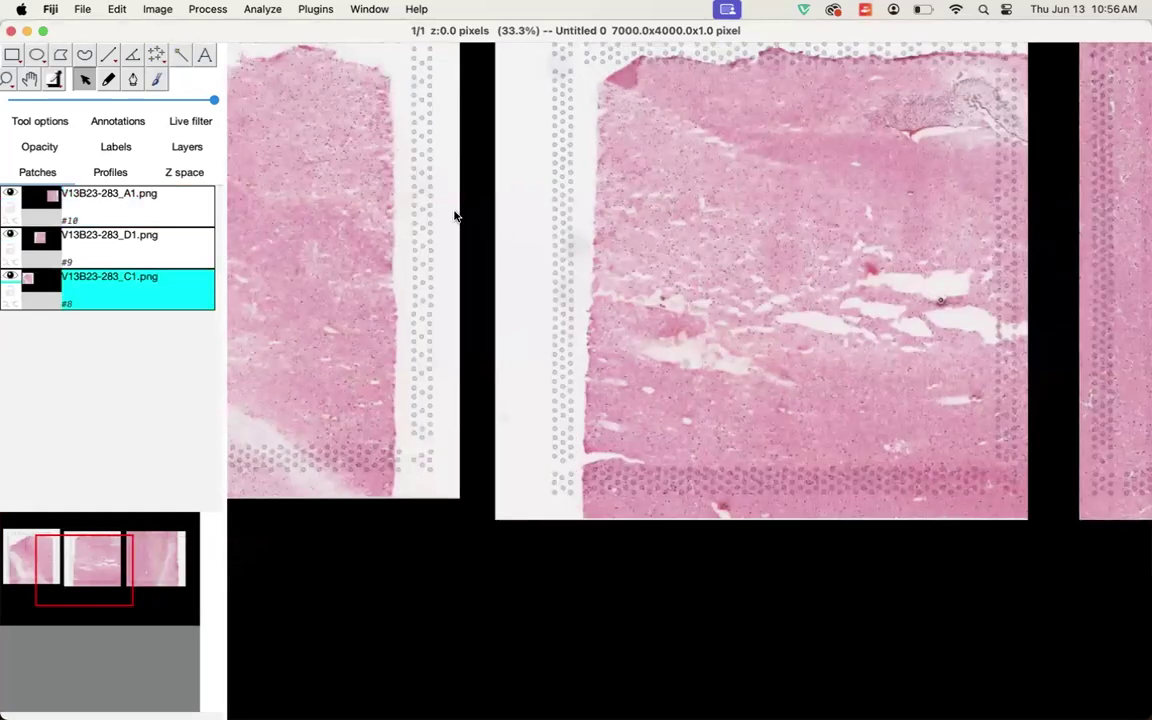
pyautogui.press('5')
pyautogui.press('pageup')
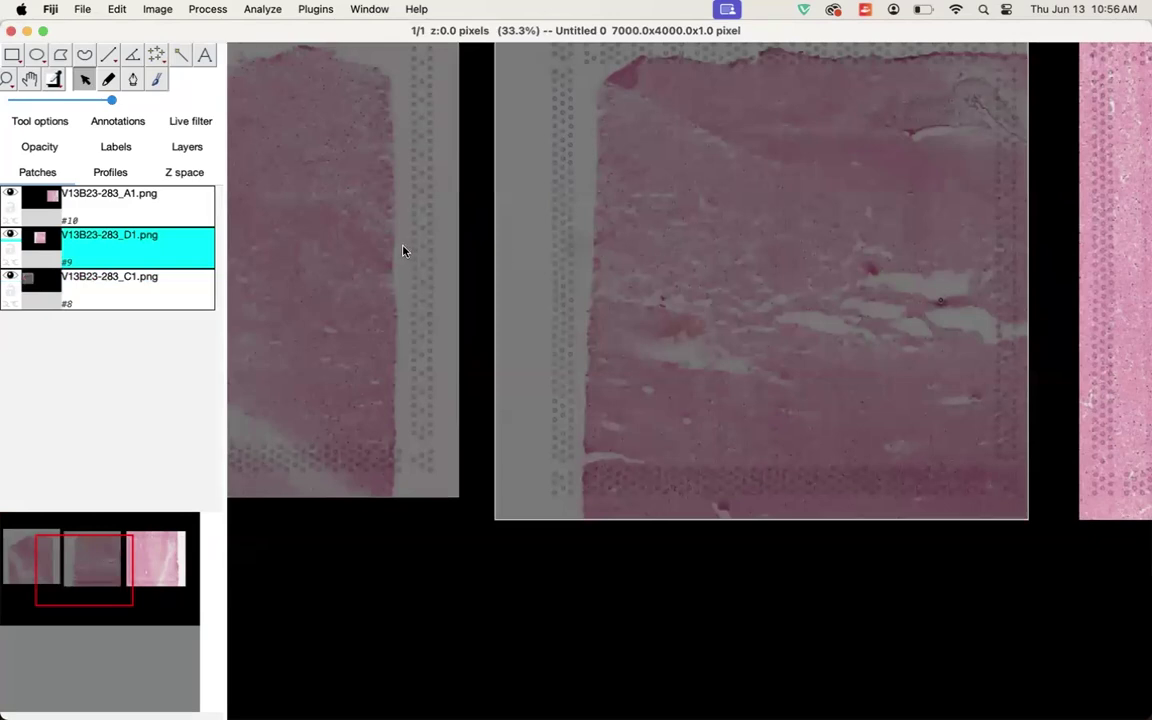
pyautogui.moveTo(396, 255); pyautogui.dragTo(575, 268)
# Step: Use an affine transform to rotate C1 a few degrees to match D1's tissue
pyautogui.rightClick(358, 236)
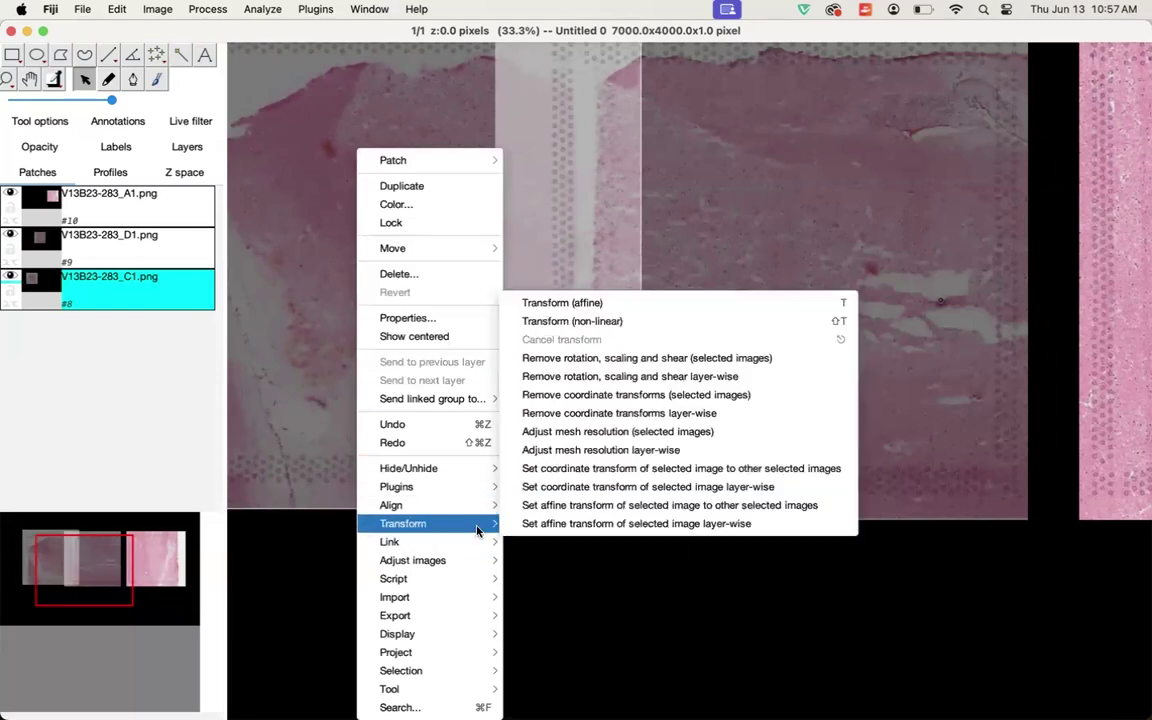
pyautogui.click(579, 308)
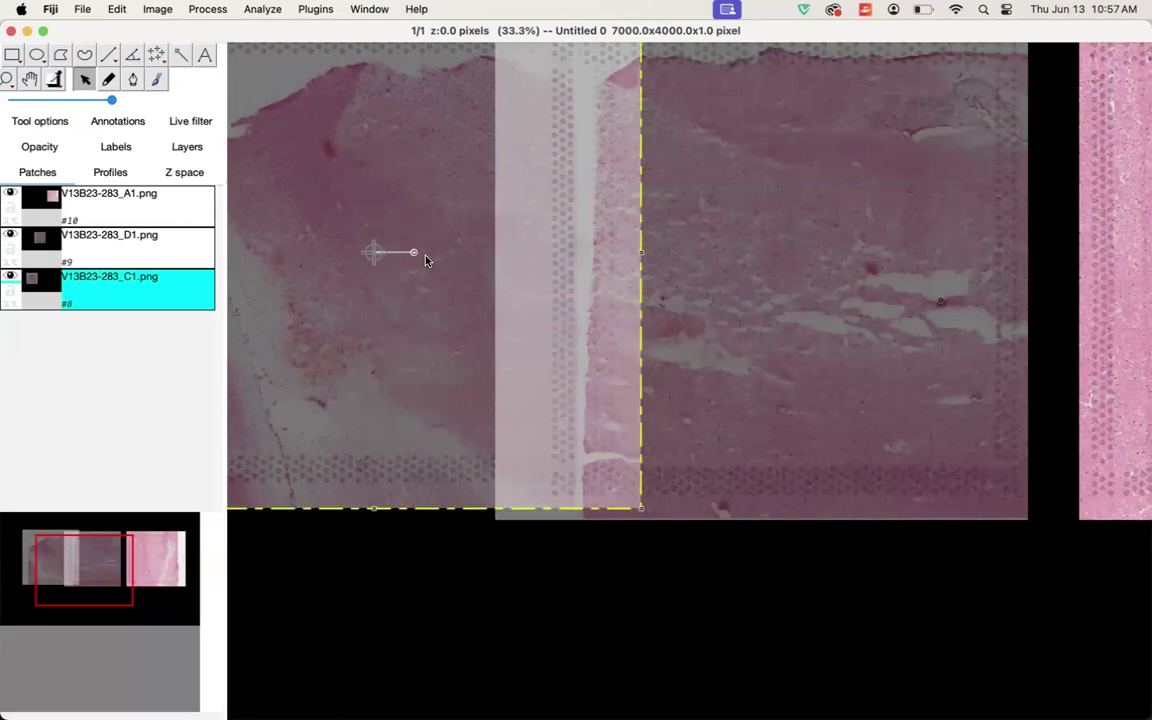
pyautogui.moveTo(415, 255); pyautogui.dragTo(416, 256)
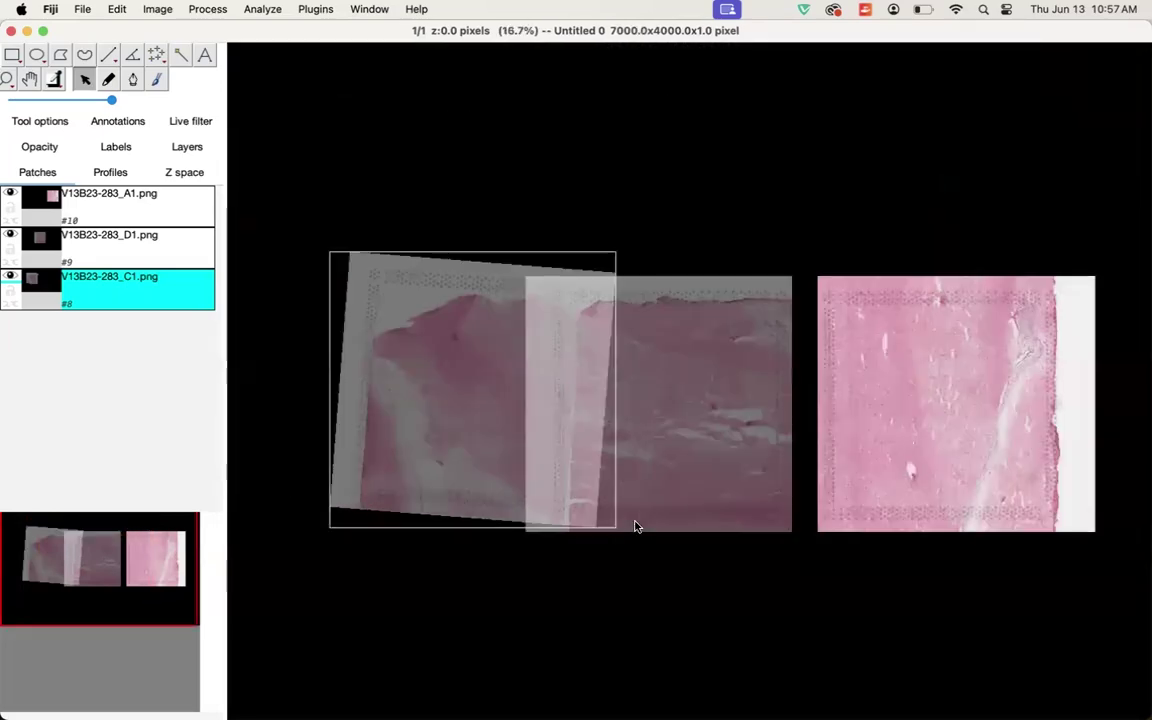
# Step: Apply an affine transform to A1 with the rotation specified exactly as -90 degrees
pyautogui.moveTo(948, 395); pyautogui.dragTo(937, 385)
pyautogui.rightClick(919, 388)
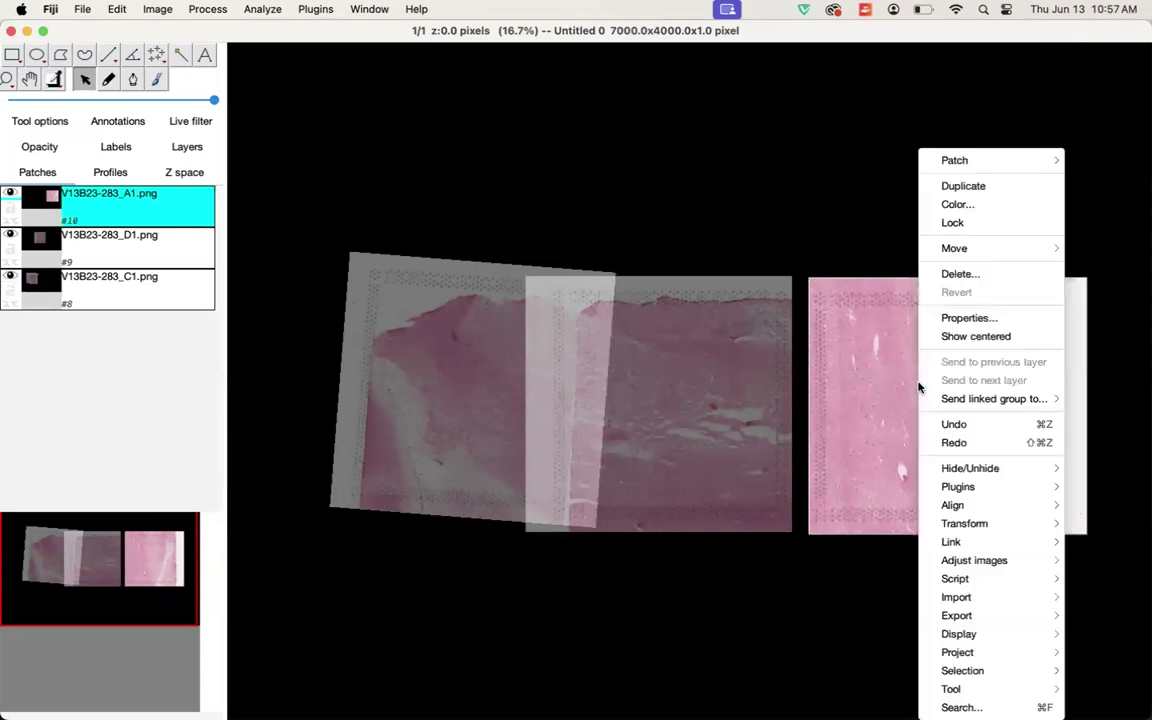
pyautogui.moveTo(995, 524)
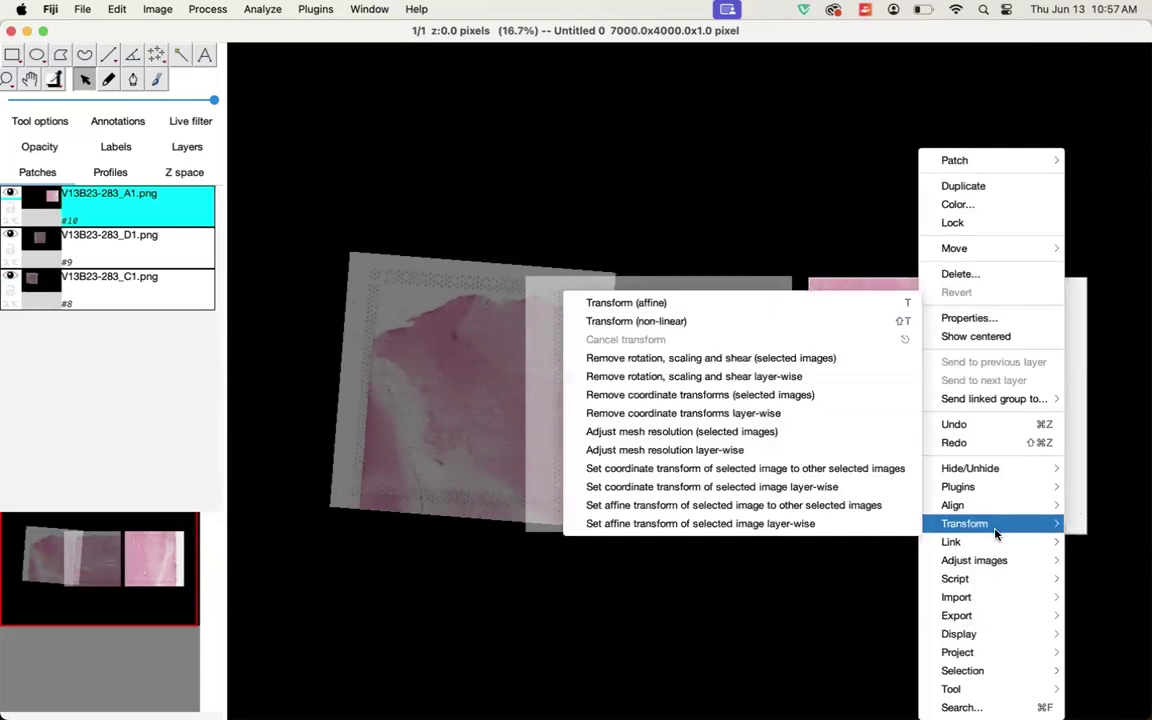
pyautogui.click(695, 303)
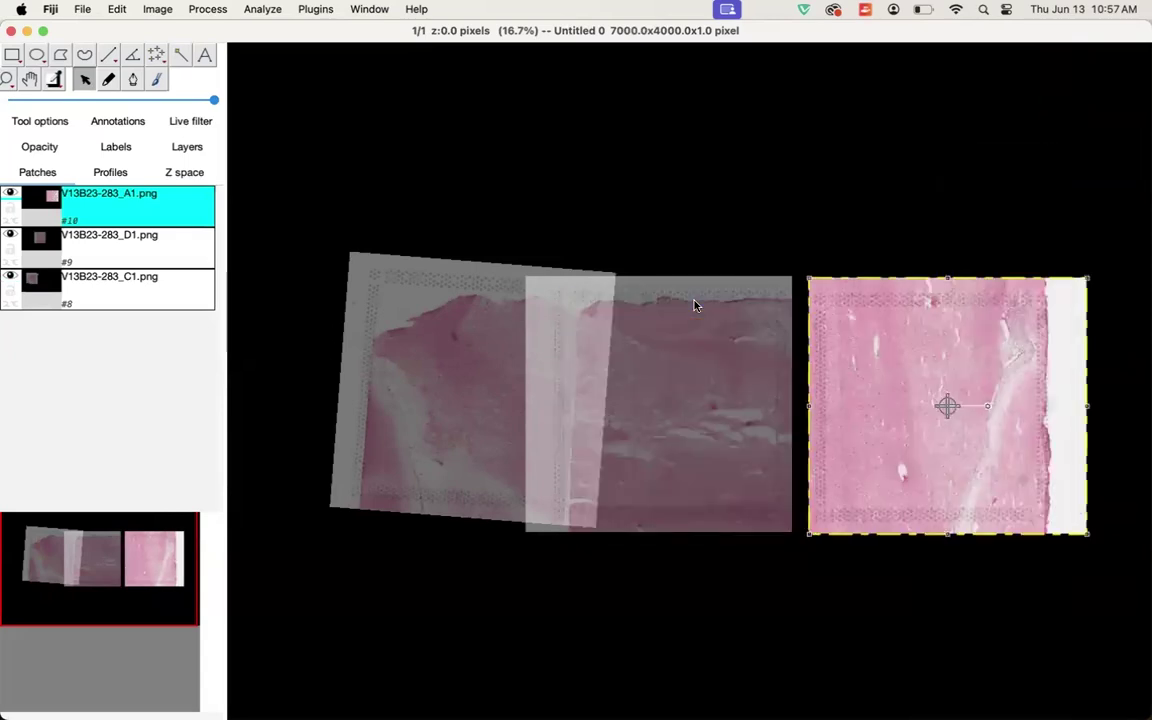
pyautogui.rightClick(897, 441)
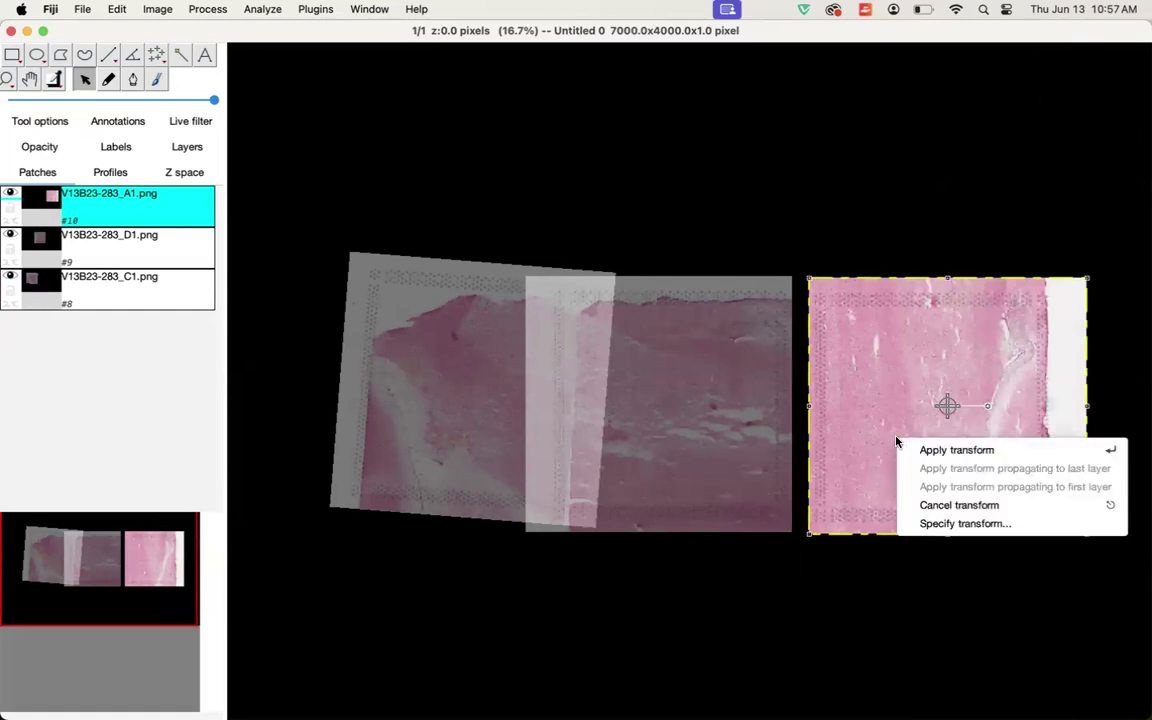
pyautogui.click(942, 525)
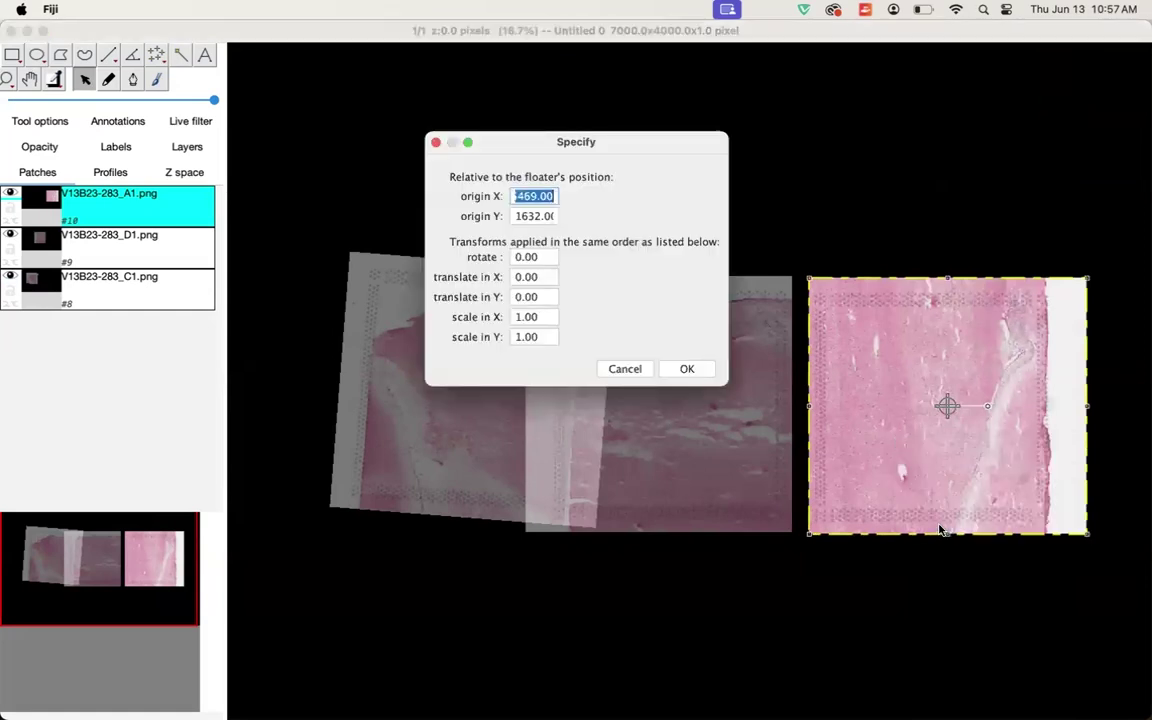
pyautogui.click(545, 257)
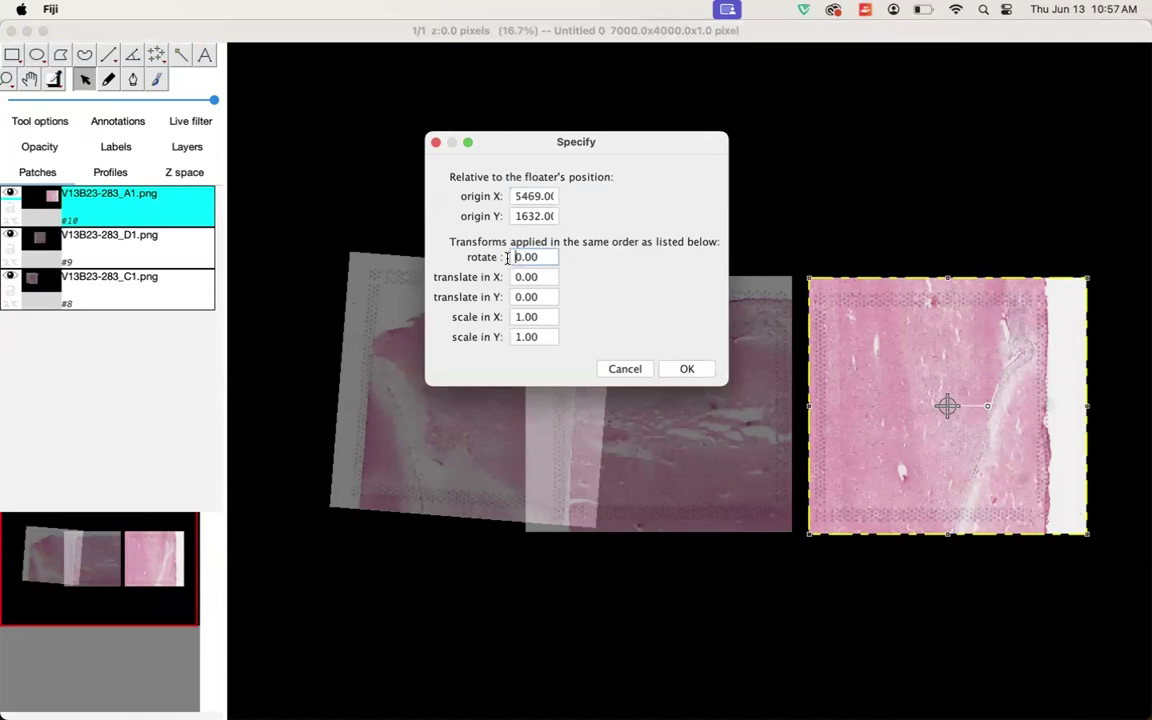
pyautogui.moveTo(545, 257); pyautogui.dragTo(508, 260)
pyautogui.write('-90')
pyautogui.press('Return')
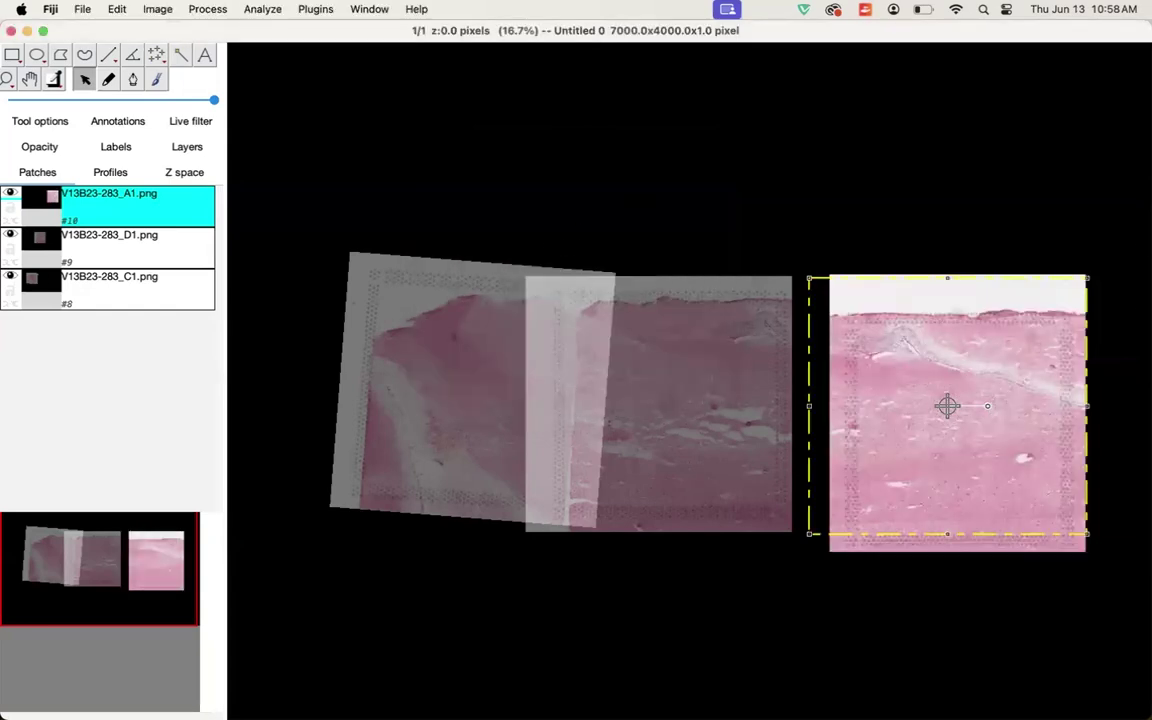
pyautogui.press('Return')
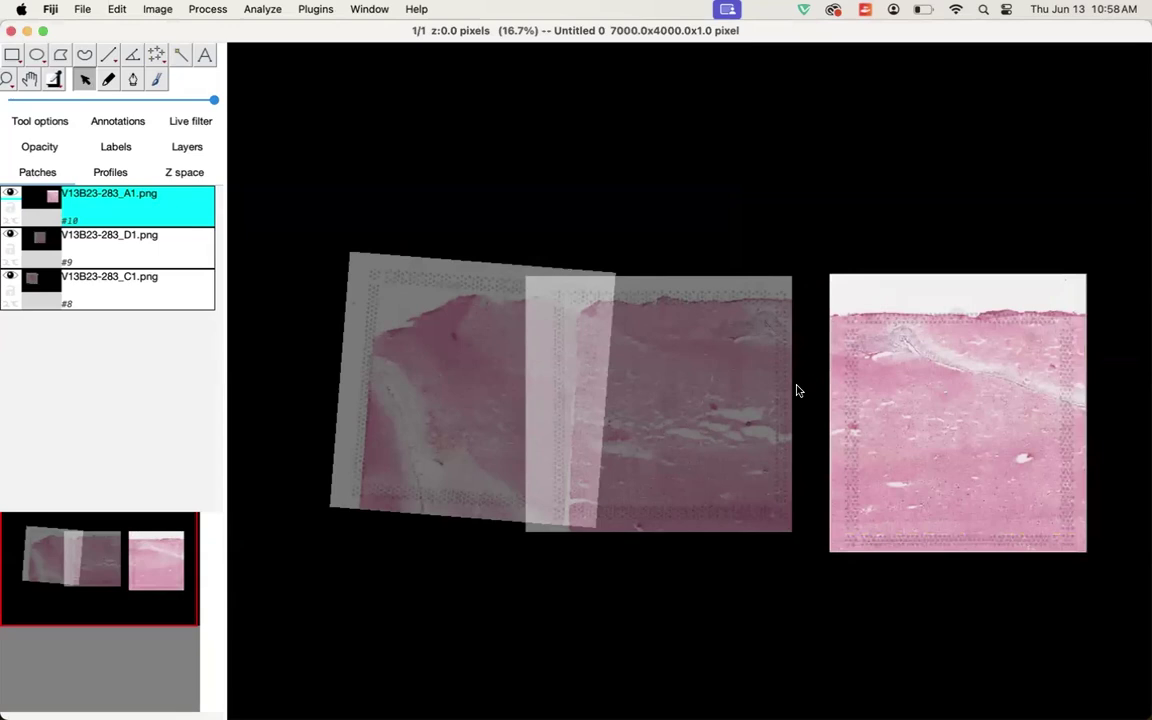
# Step: Make A1 semi-transparent and slide it left onto D1's right edge until the tissue matches
pyautogui.scroll(2, 797, 391)
pyautogui.scroll(1, 797, 391)
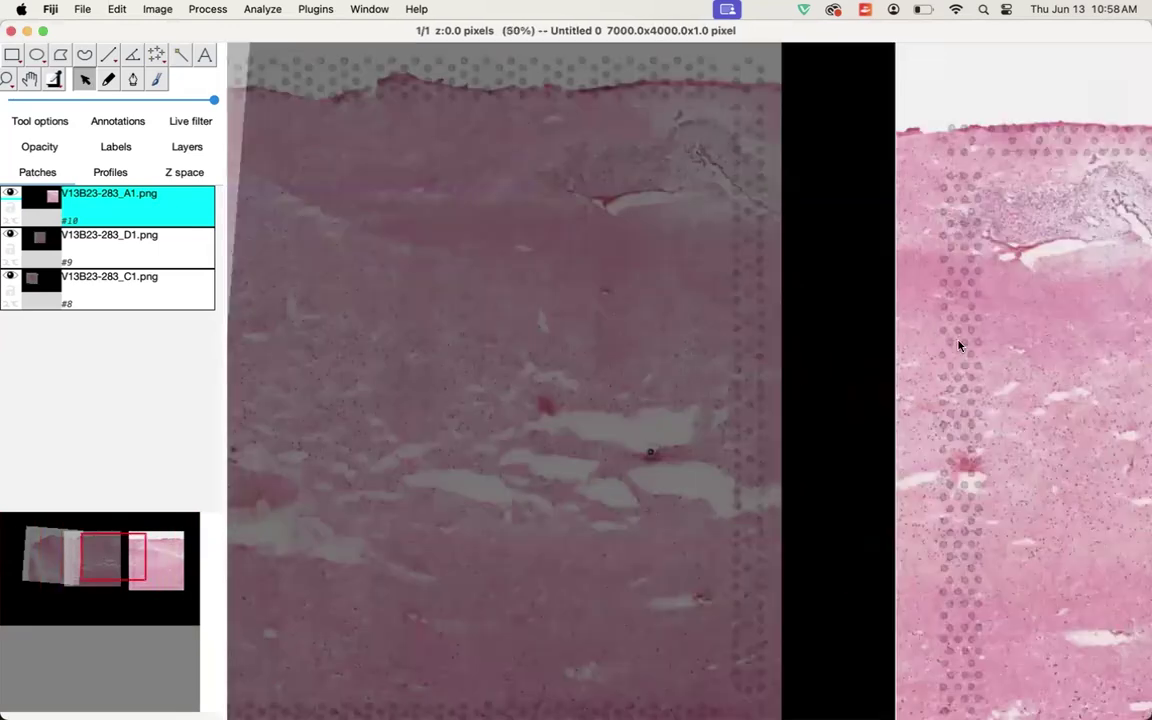
pyautogui.press('5')
pyautogui.moveTo(1022, 192); pyautogui.dragTo(938, 198)
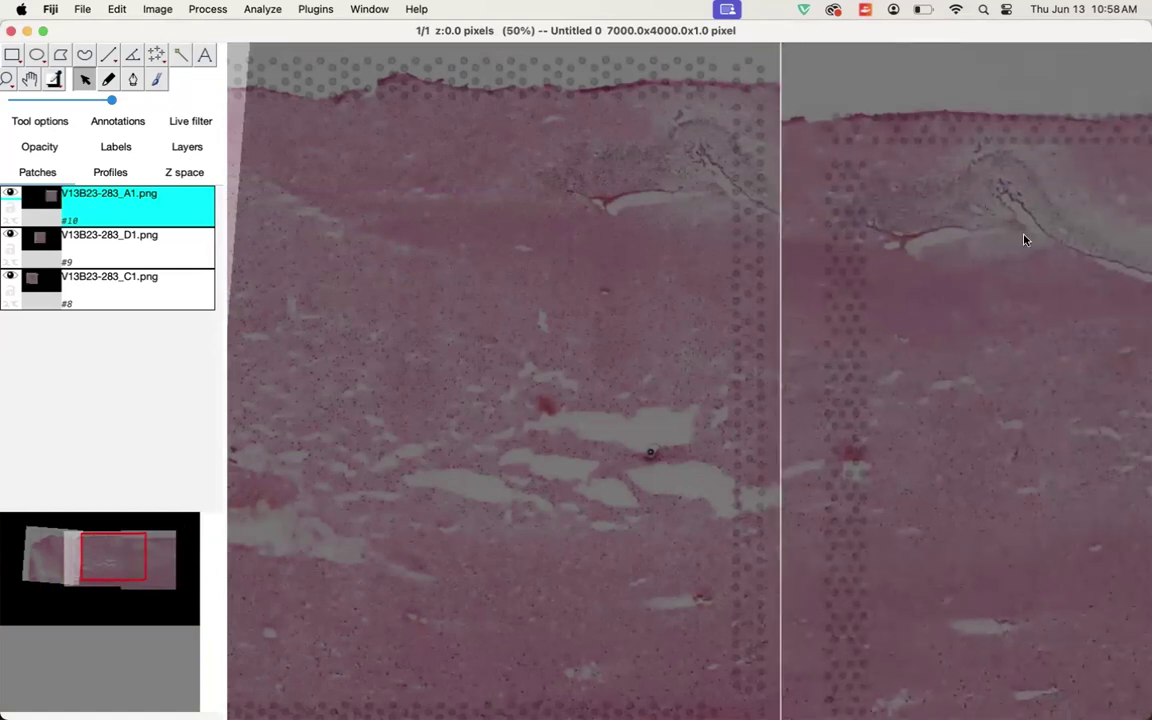
pyautogui.moveTo(1024, 240); pyautogui.dragTo(743, 200)
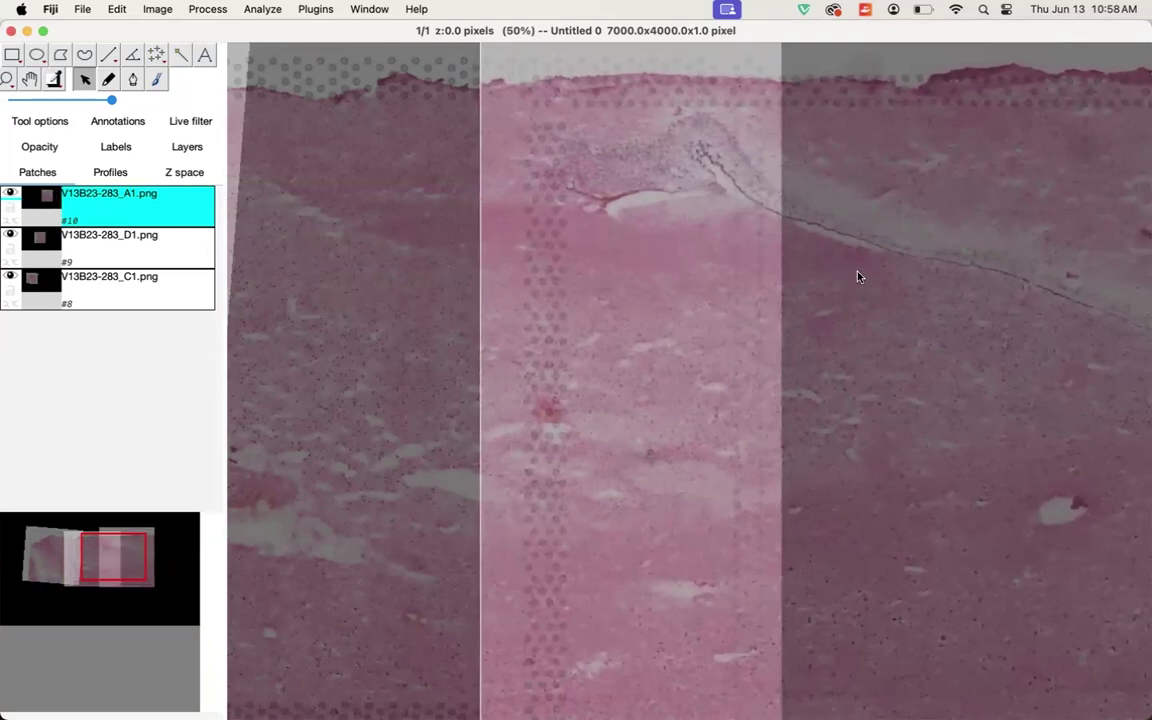
pyautogui.scroll(-3, 857, 277)
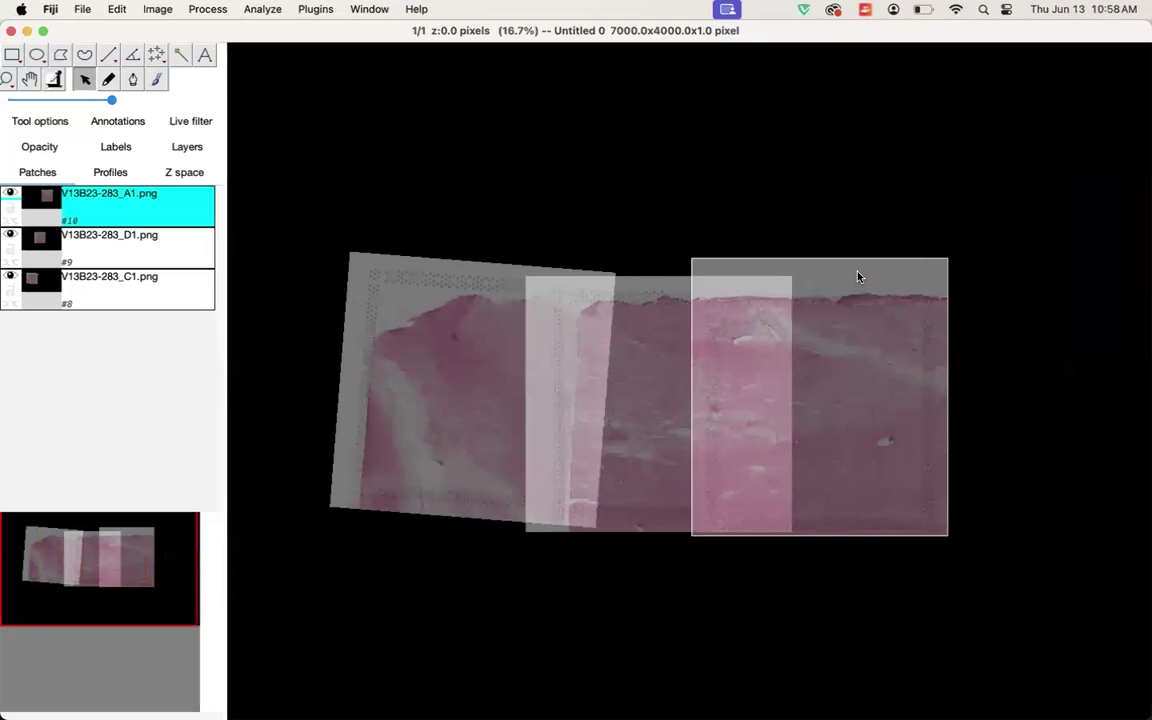
pyautogui.click(456, 354)
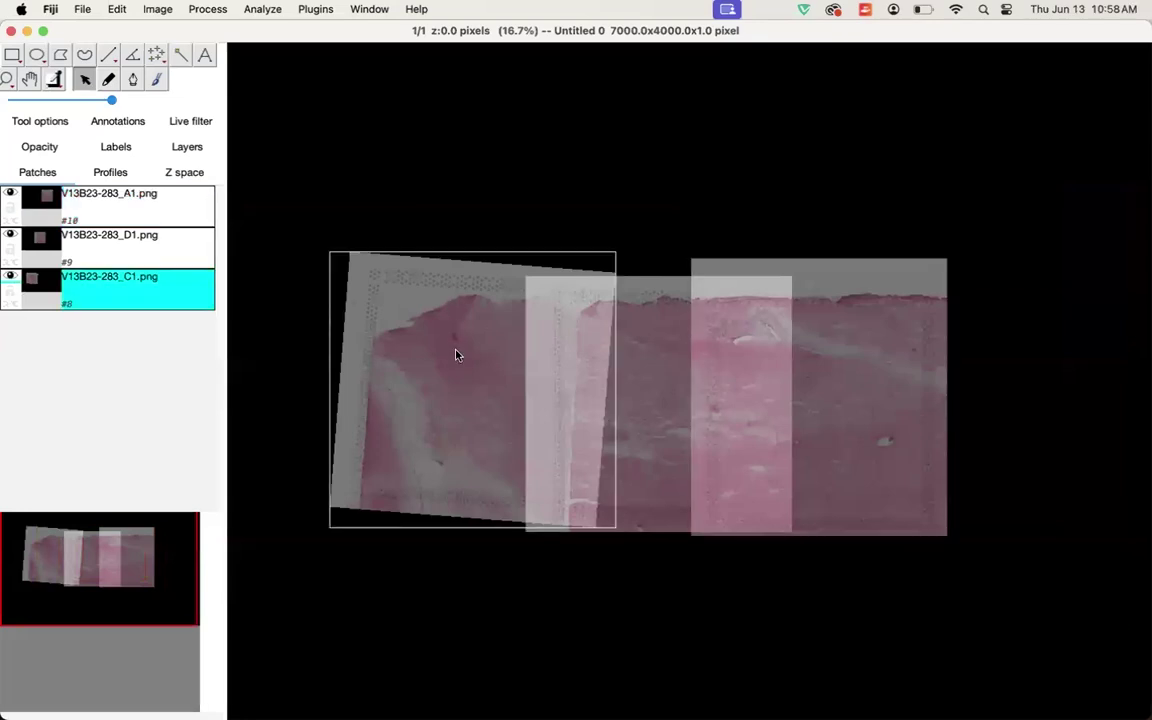
# Step: Restore D1 and A1 to full opacity, then select the C1, D1 and A1 patches together
pyautogui.click(651, 392)
pyautogui.click(874, 385)
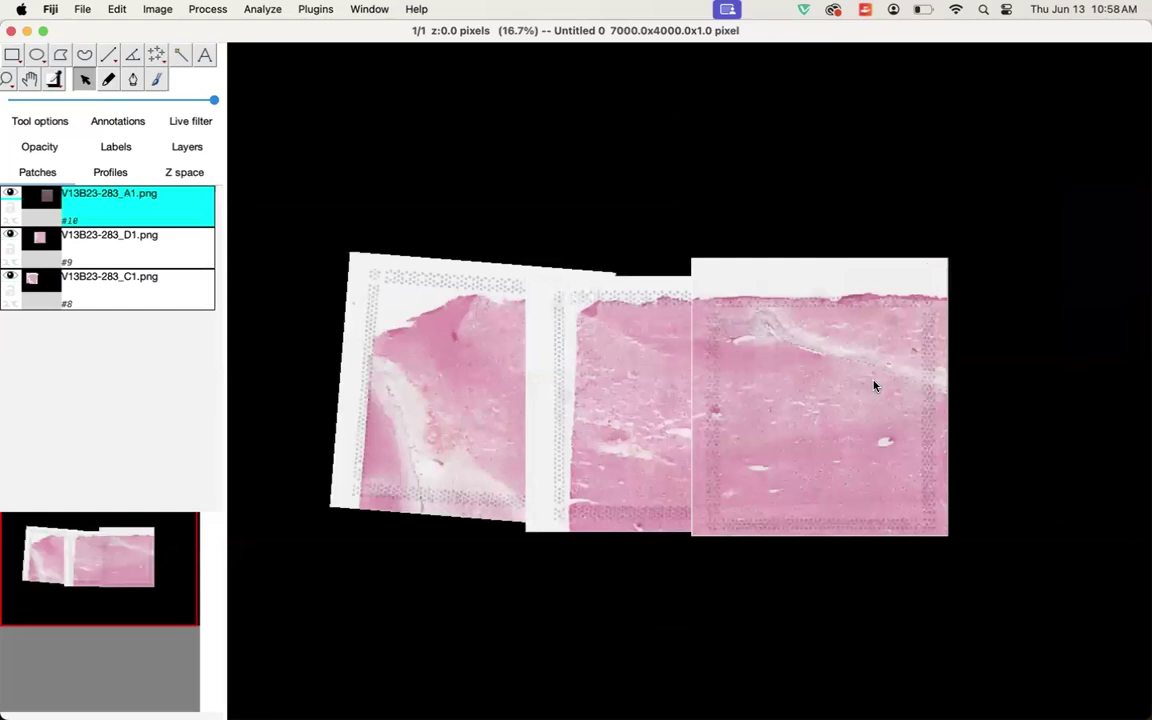
pyautogui.click(476, 357)
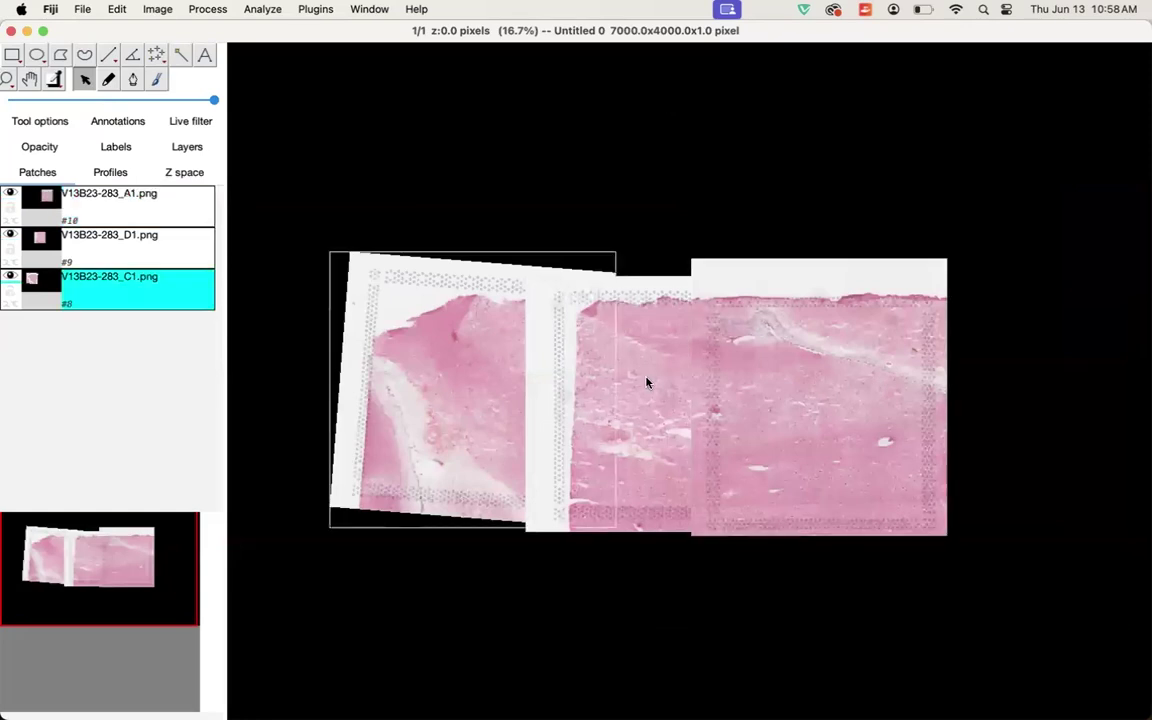
pyautogui.keyDown('shift'); pyautogui.click(648, 382); pyautogui.keyUp('shift')
pyautogui.keyDown('shift'); pyautogui.click(827, 367); pyautogui.keyUp('shift')
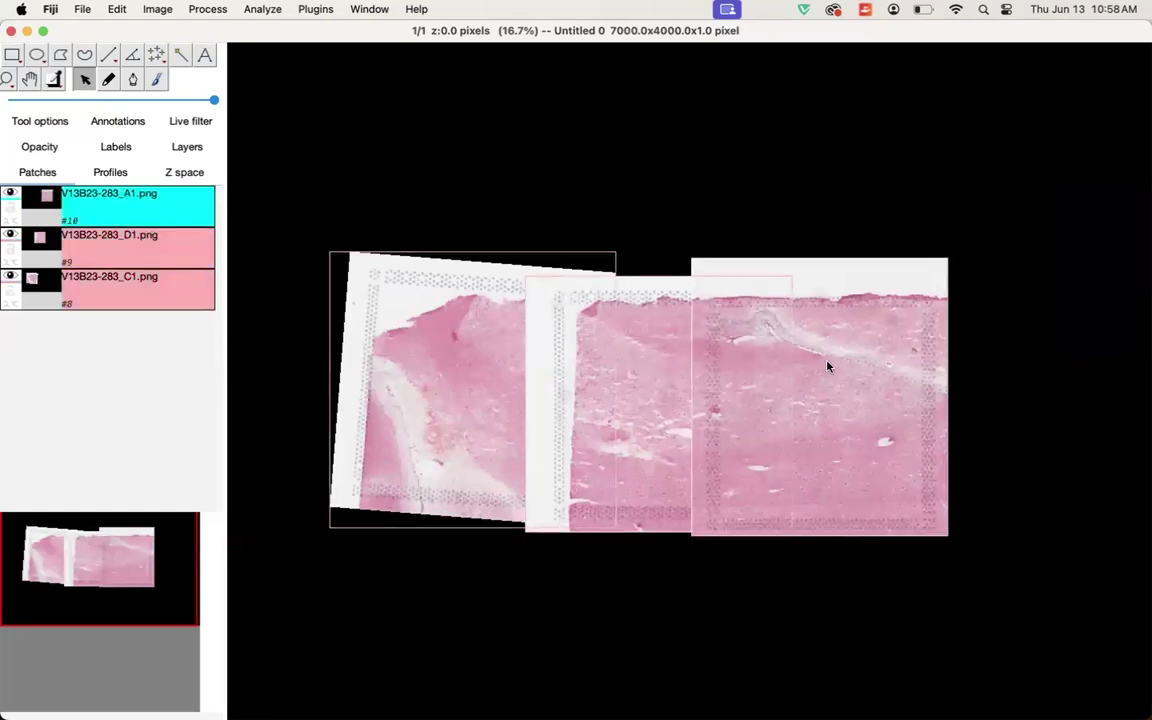
# Step: Blend the three selected overlapping patches, respecting the alpha mask
pyautogui.rightClick(628, 399)
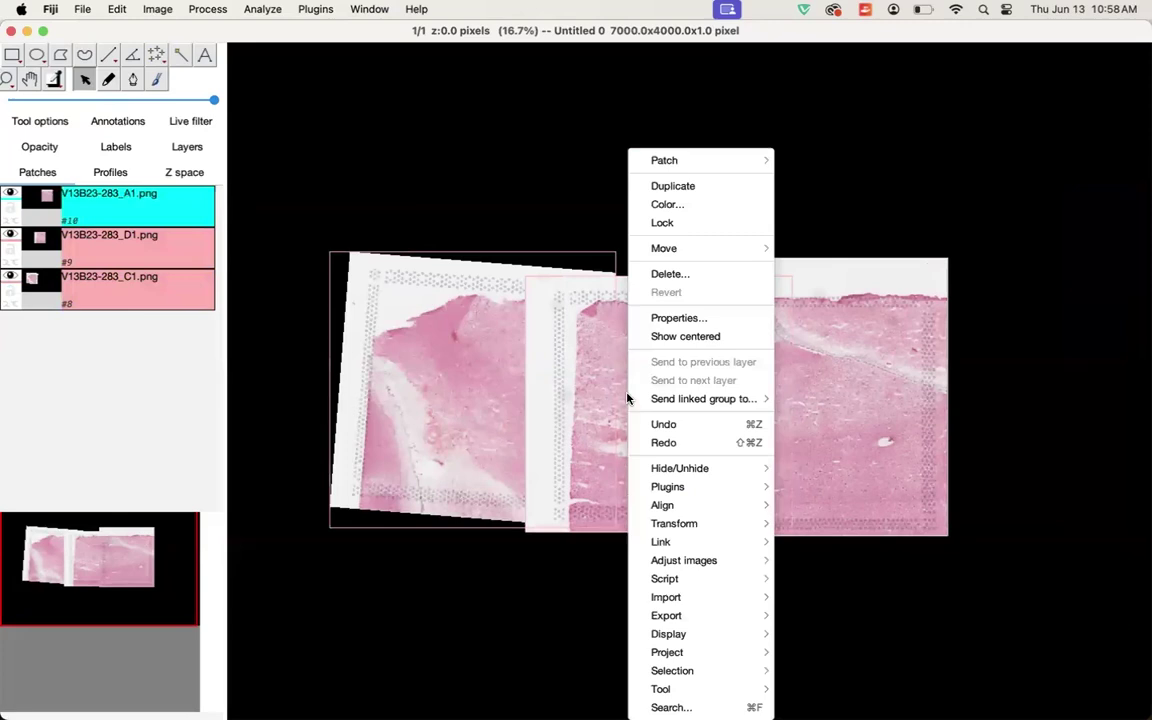
pyautogui.moveTo(714, 594)
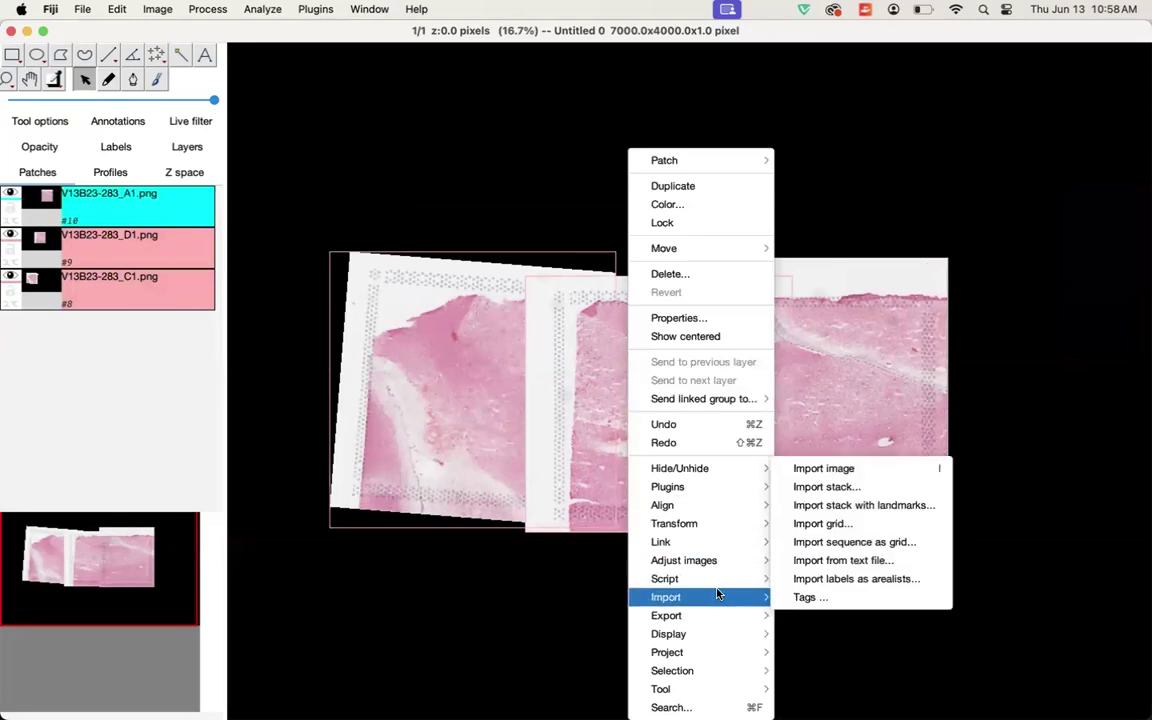
pyautogui.moveTo(740, 632)
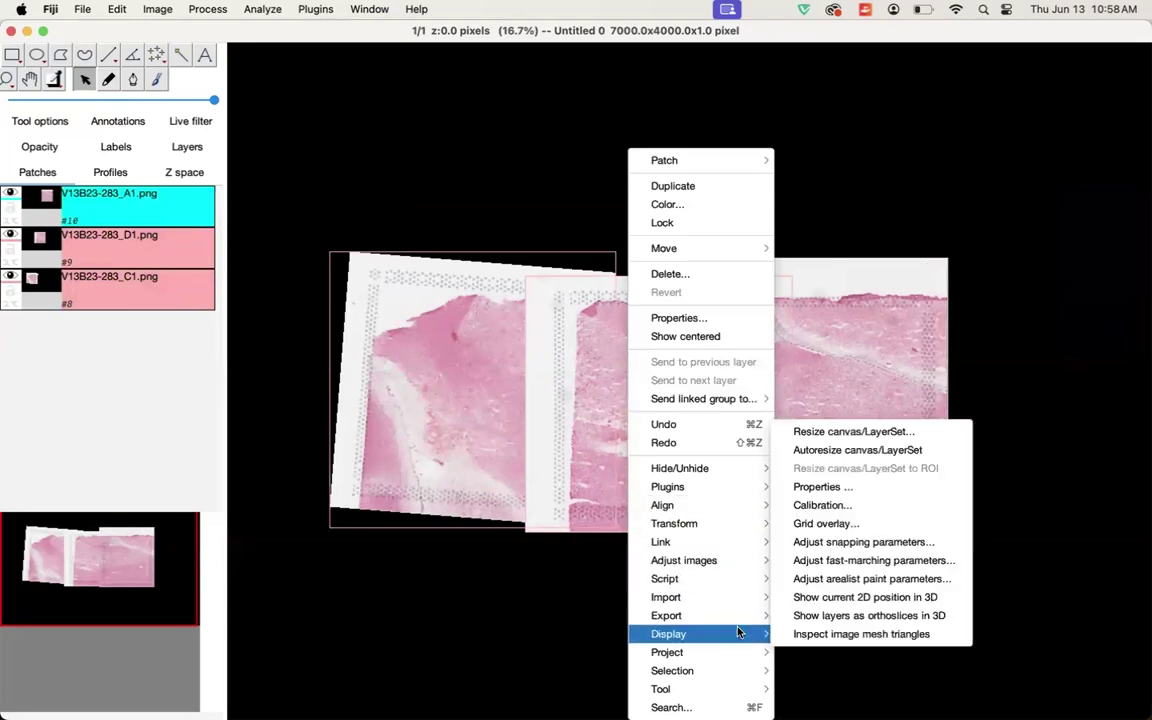
pyautogui.moveTo(745, 562)
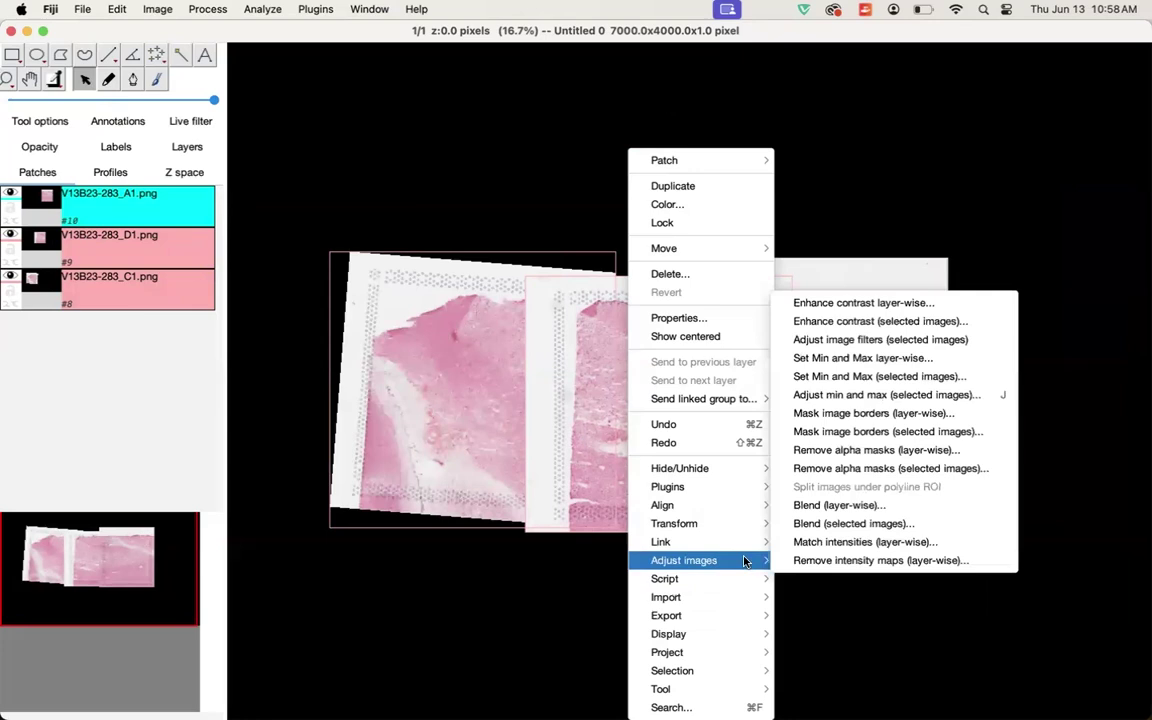
pyautogui.click(815, 524)
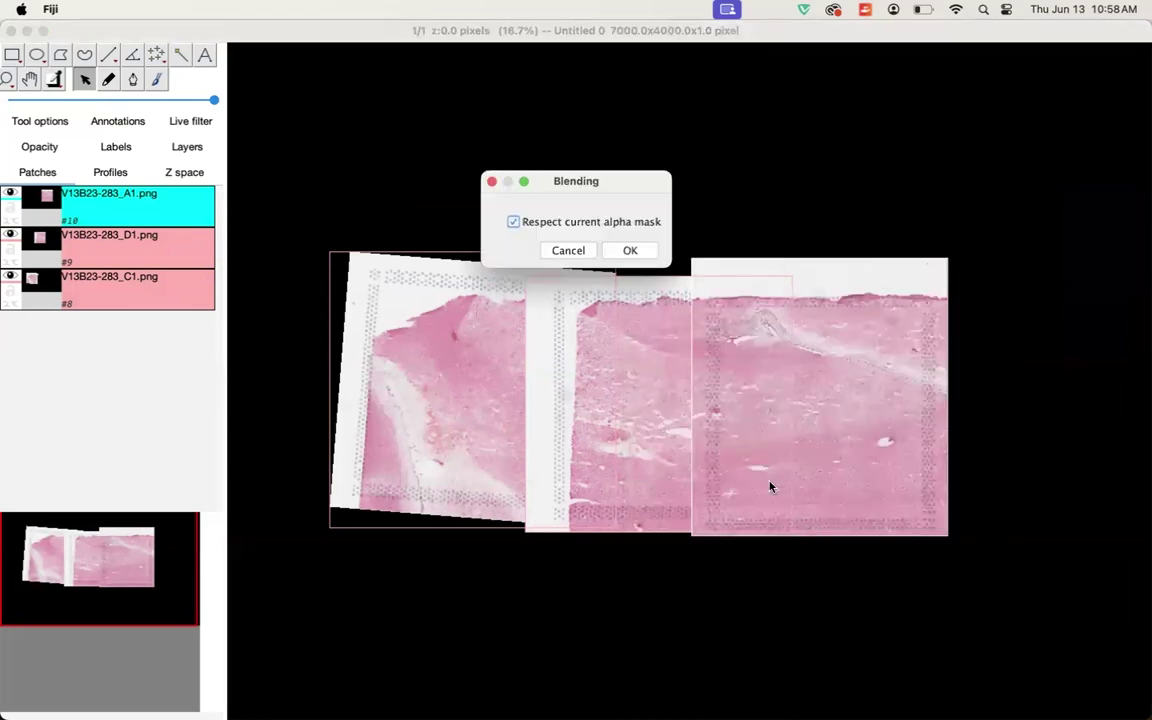
pyautogui.press('Return')
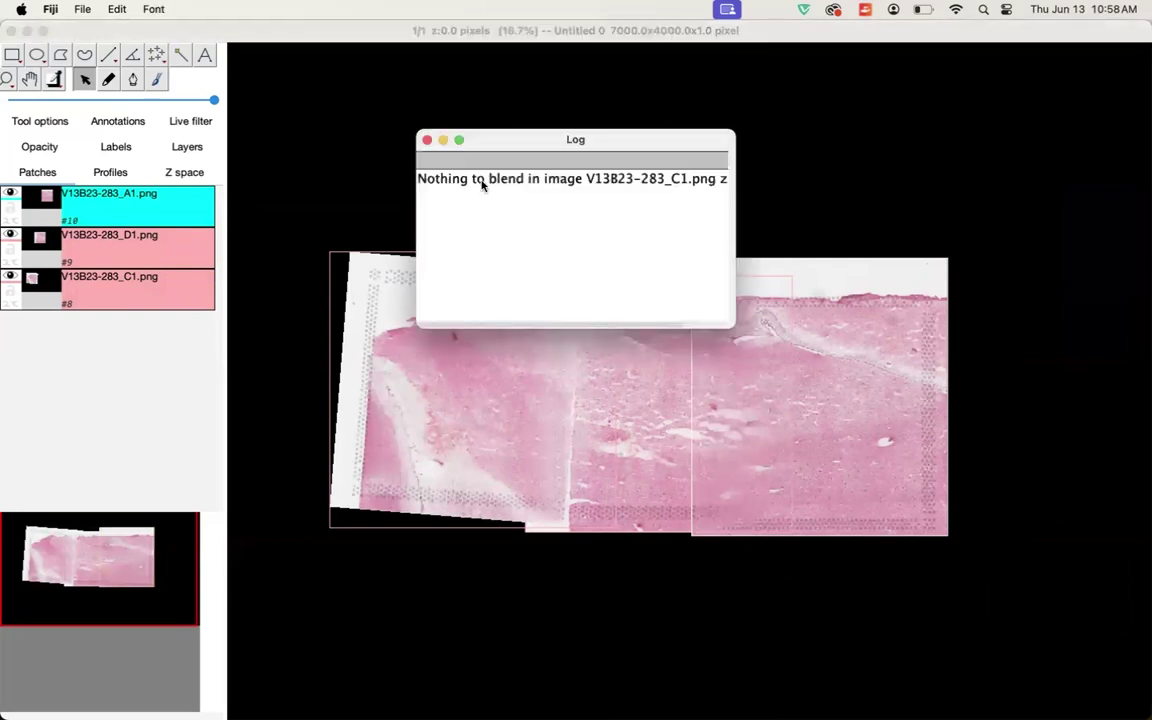
pyautogui.click(429, 140)
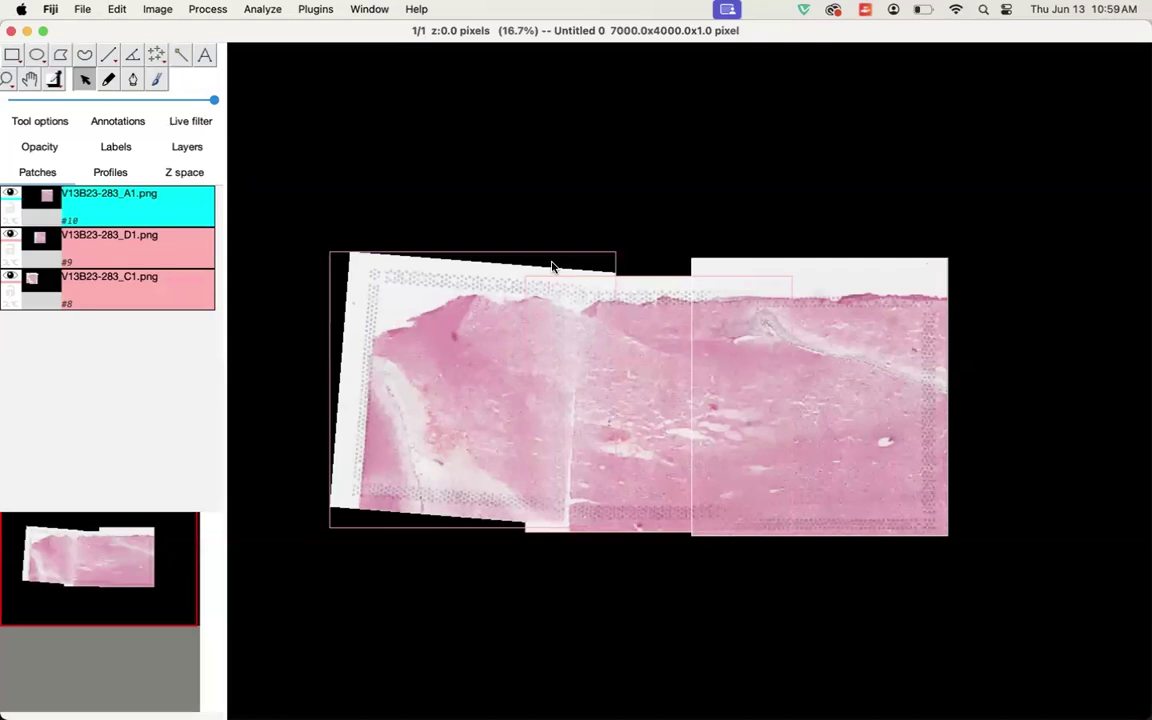
# Step: Autoresize the canvas/LayerSet so it fits the stitched strip at 4635×2130 pixels
pyautogui.rightClick(360, 186)
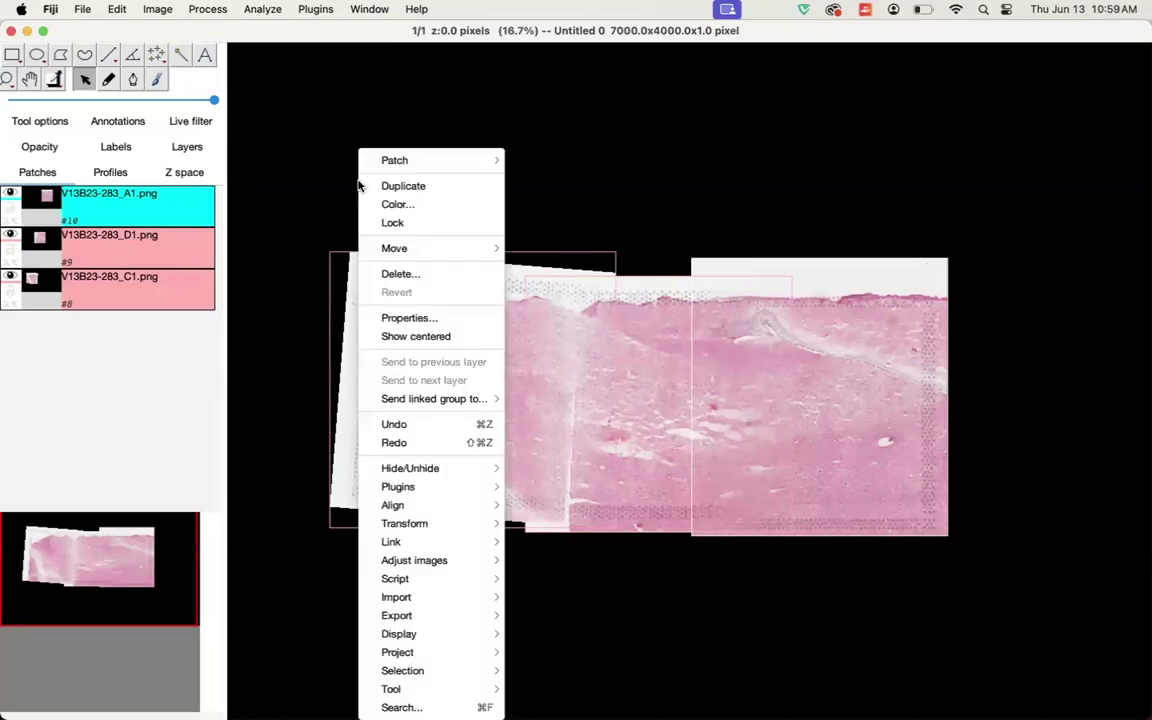
pyautogui.moveTo(485, 615)
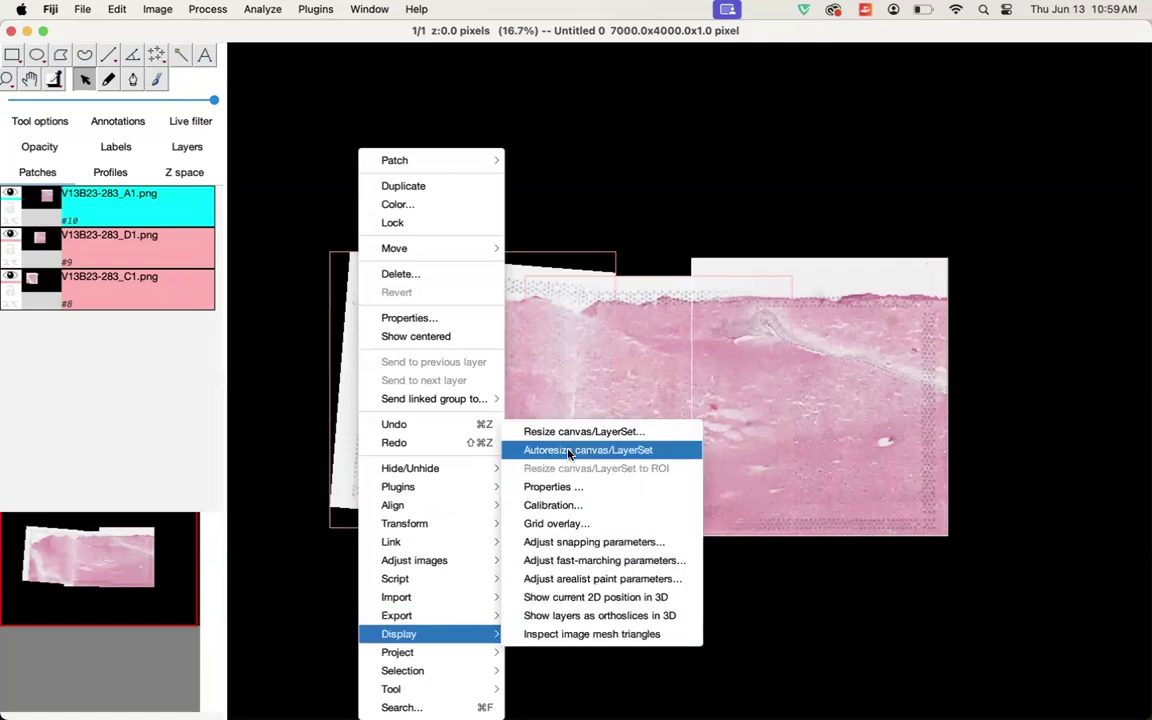
pyautogui.click(569, 451)
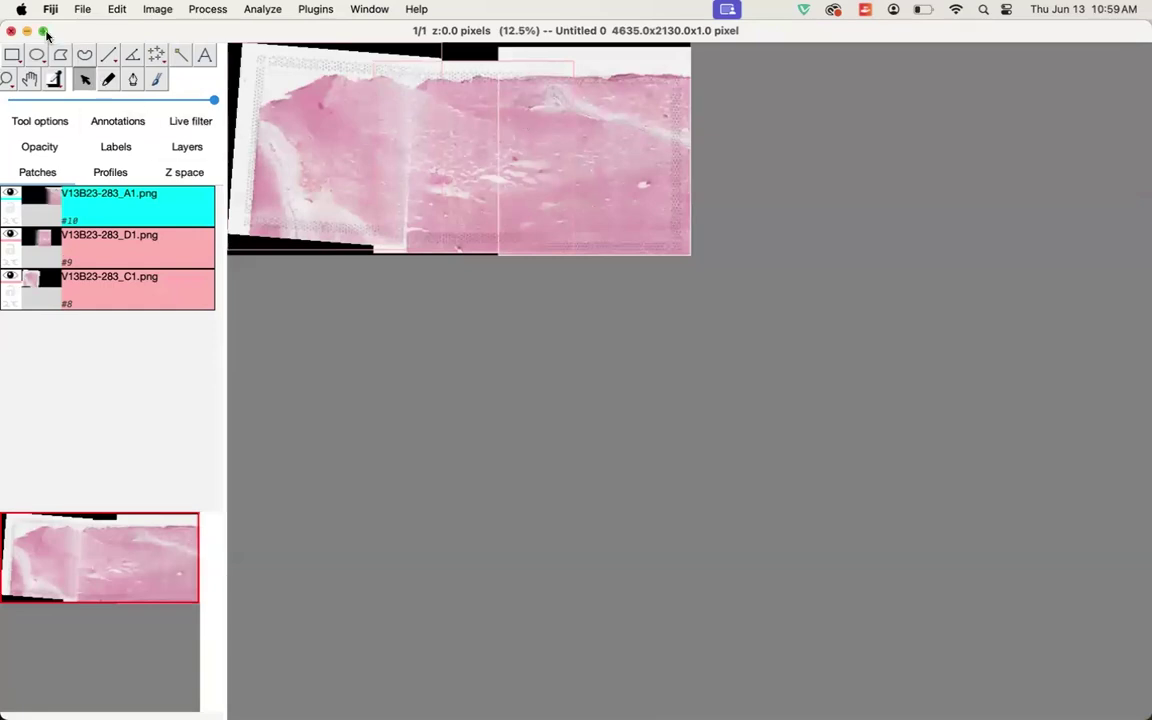
# Step: Un-zoom the image window and use Save as on the project node with the name Br2719
pyautogui.moveTo(46, 34)
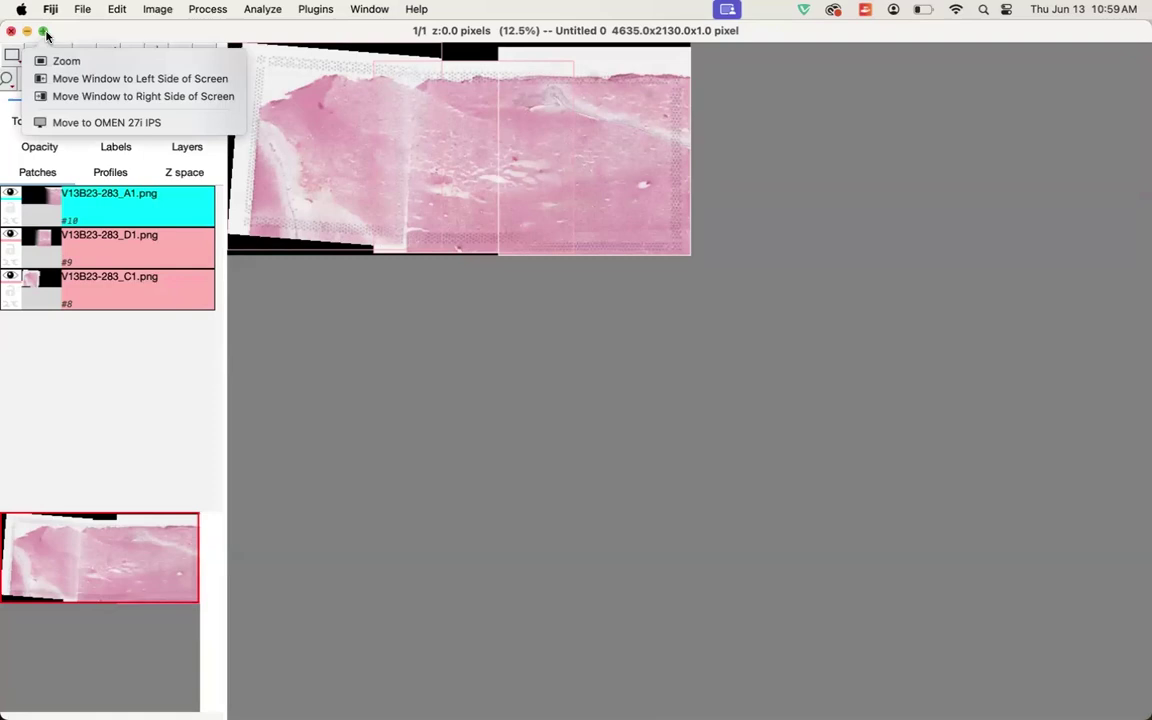
pyautogui.click(46, 34)
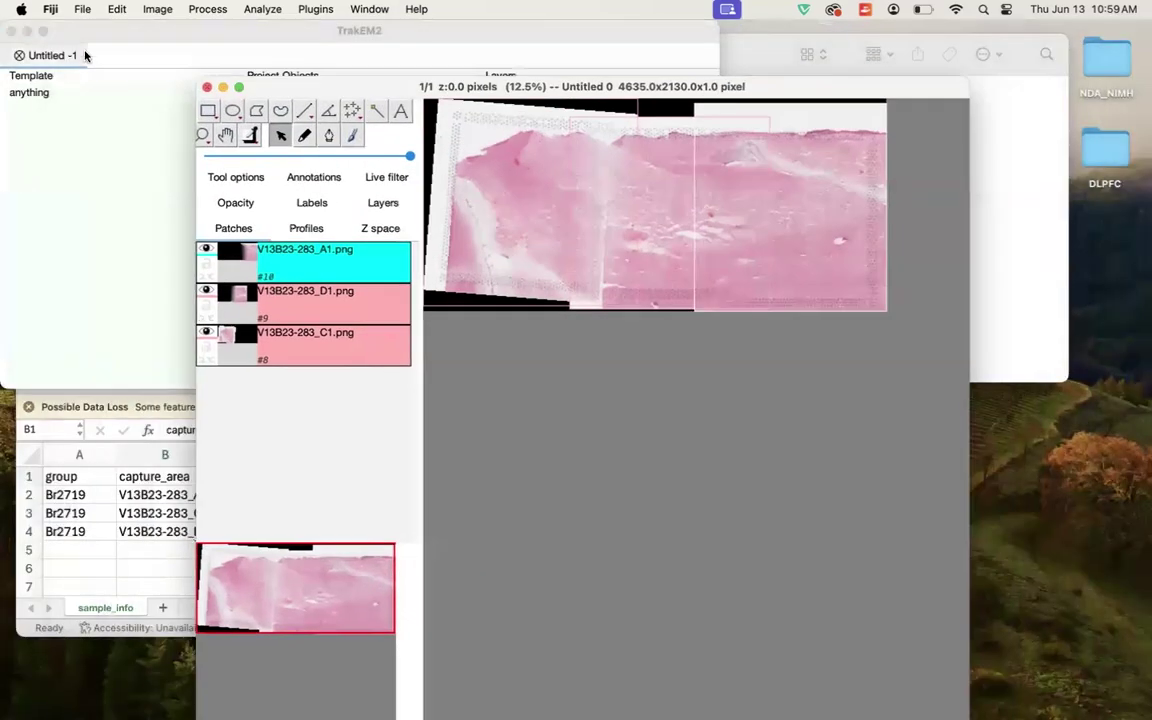
pyautogui.click(122, 36)
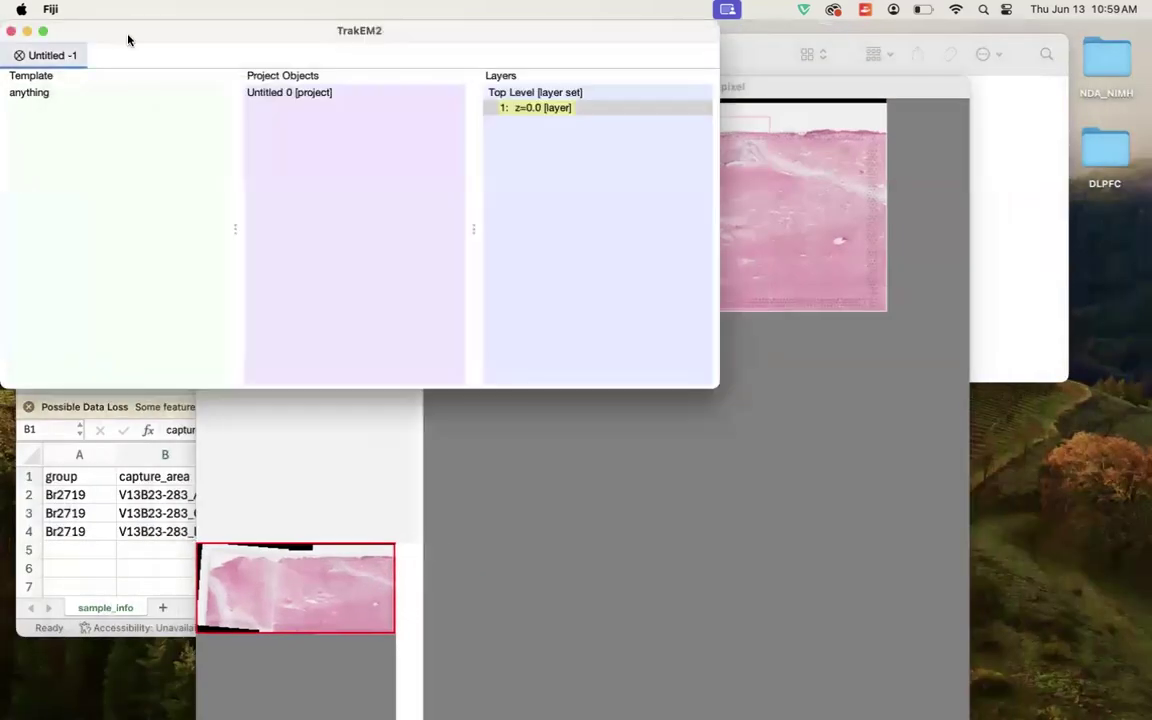
pyautogui.rightClick(295, 97)
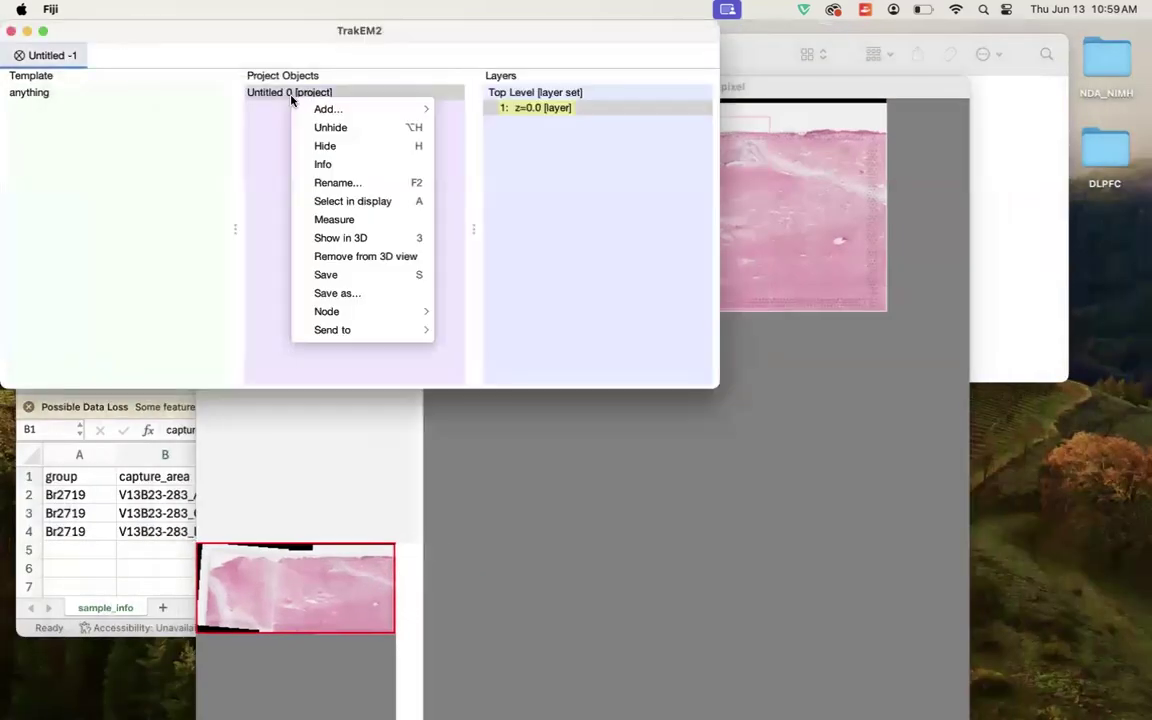
pyautogui.click(349, 295)
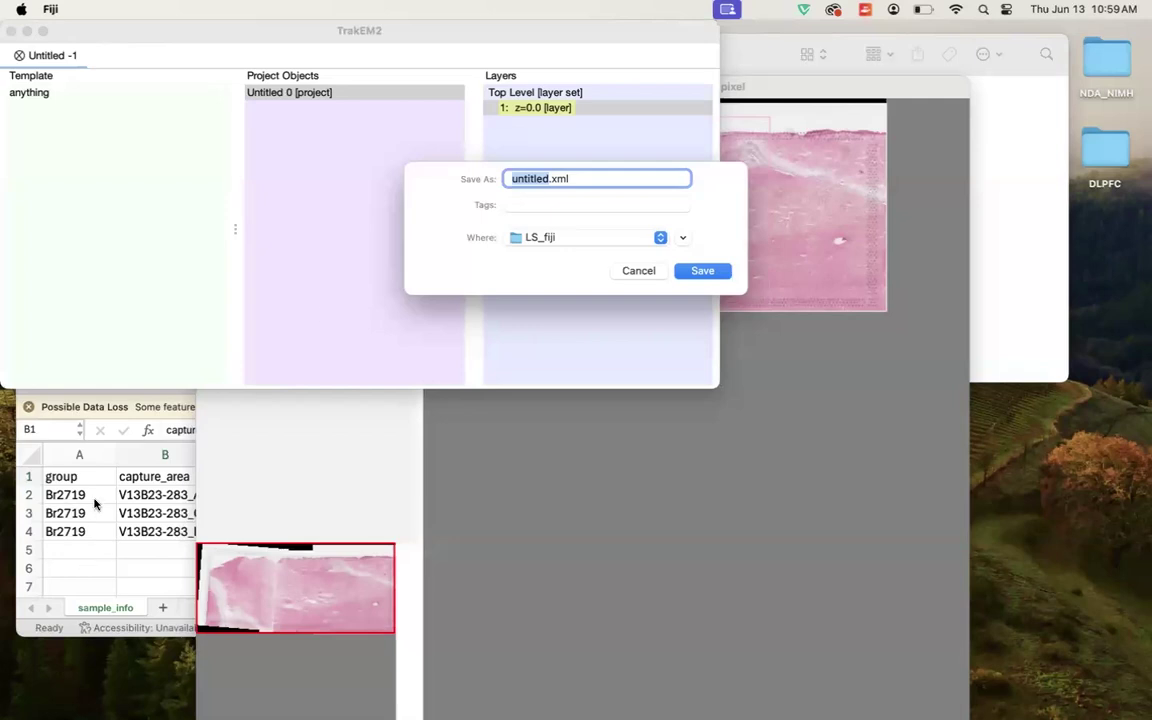
pyautogui.write('Br2719')
pyautogui.press('Return')
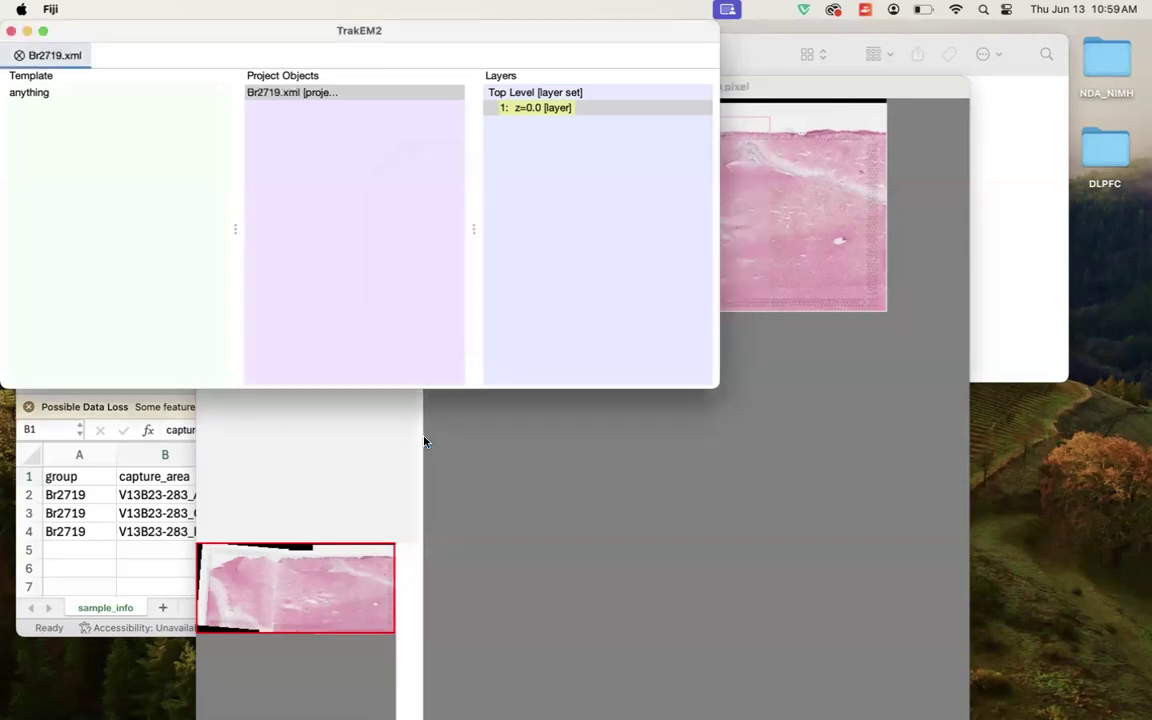
# Step: Start a flat image export as RGB Color with a white 255/255/255 background
pyautogui.click(840, 91)
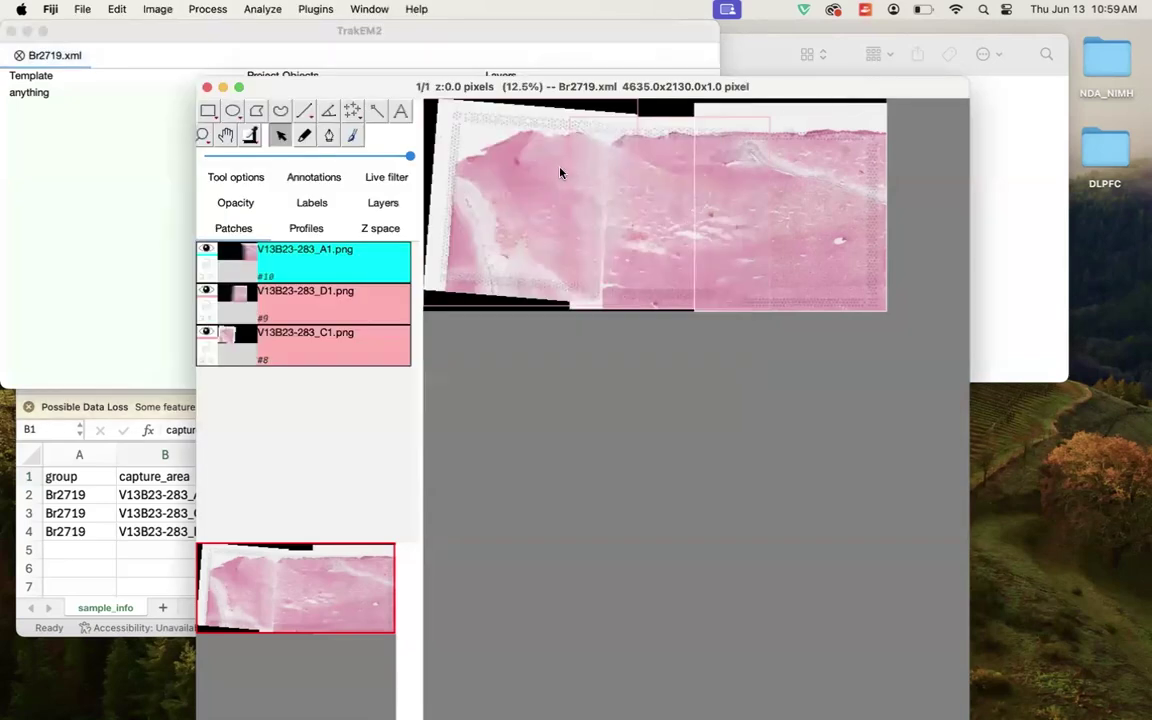
pyautogui.rightClick(543, 187)
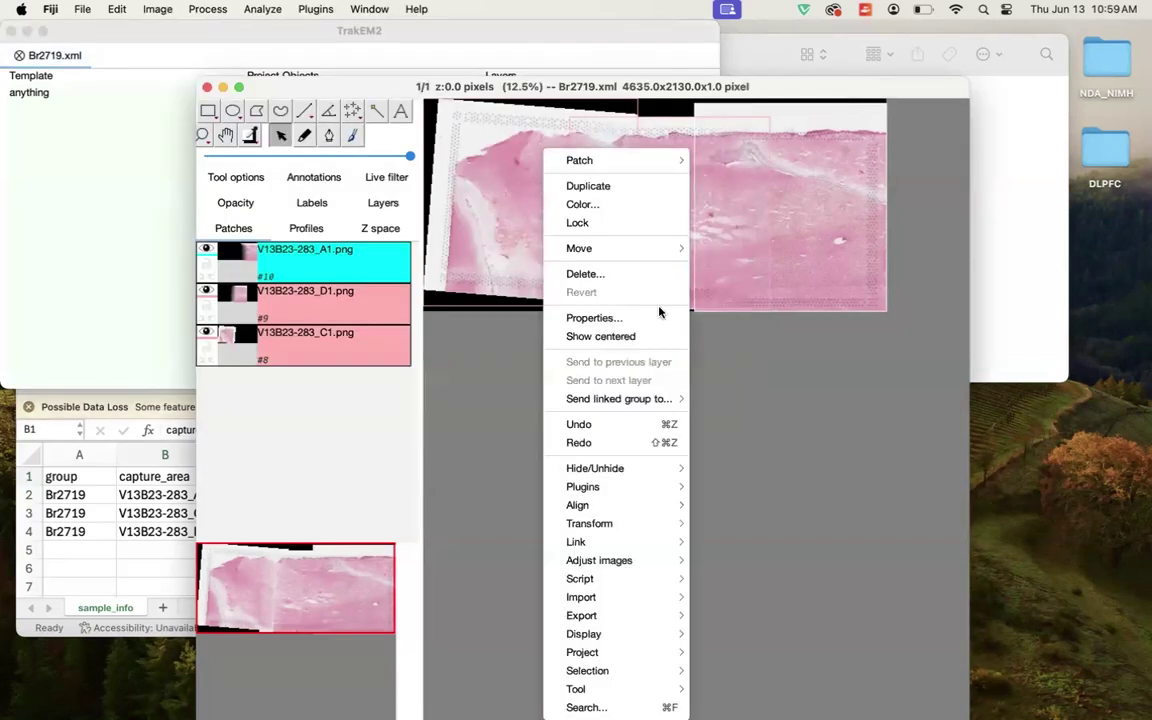
pyautogui.moveTo(656, 615)
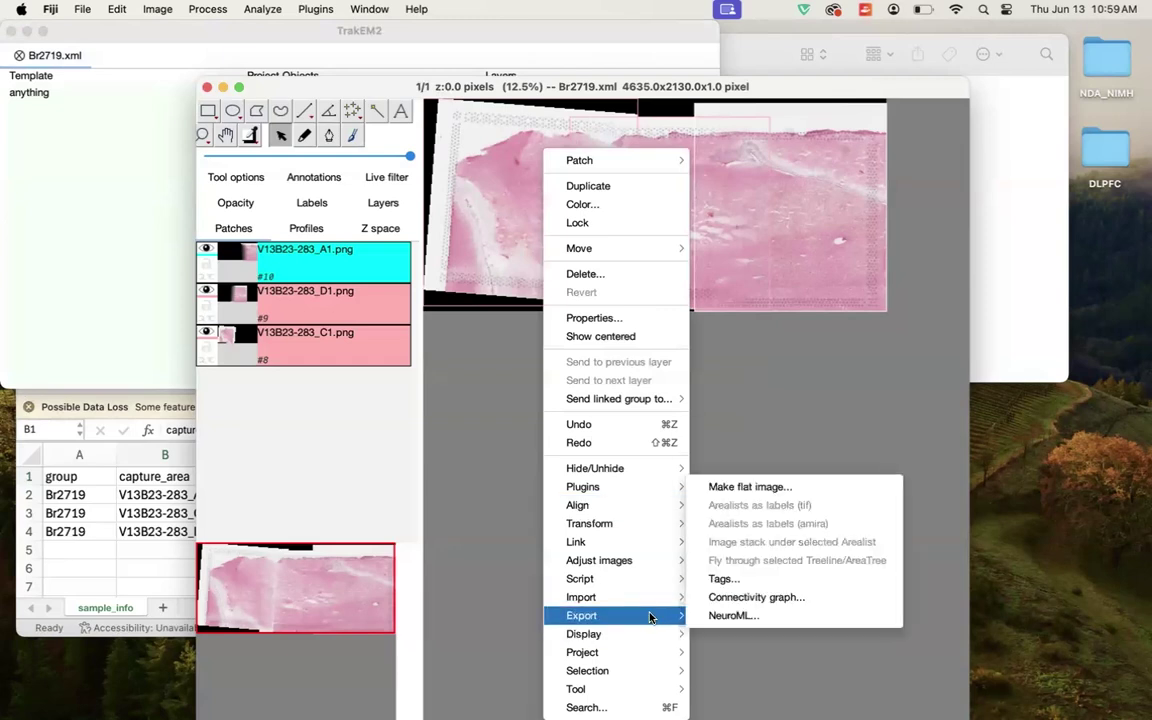
pyautogui.click(750, 487)
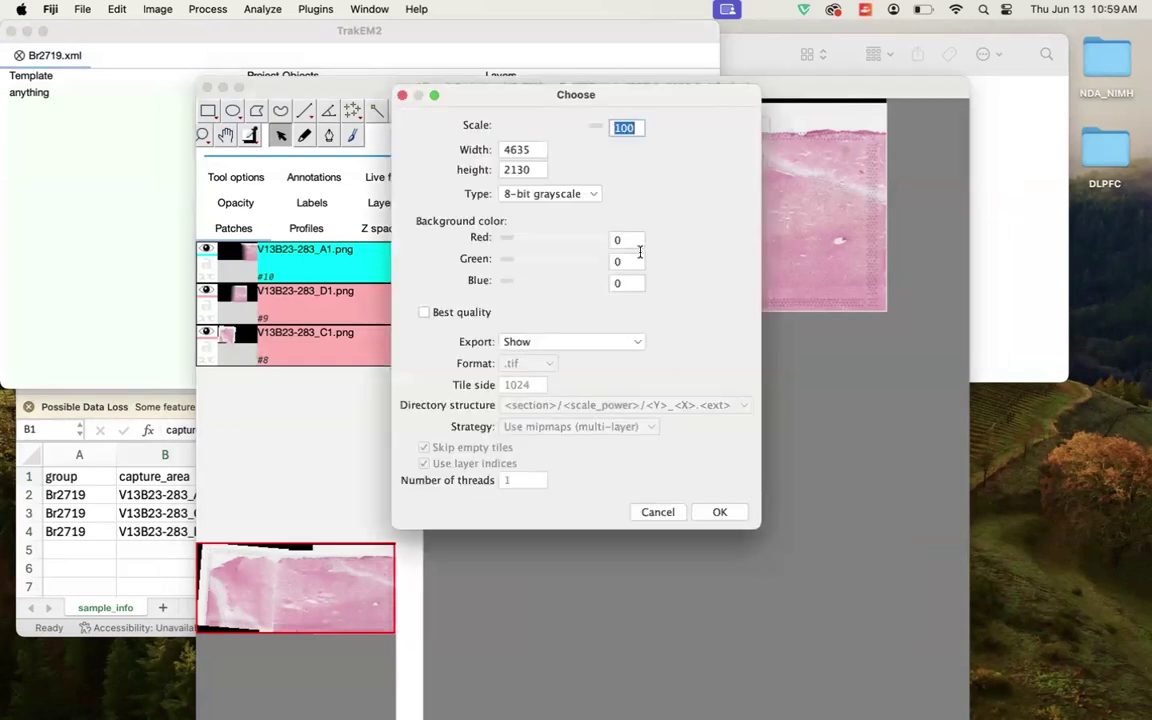
pyautogui.click(589, 197)
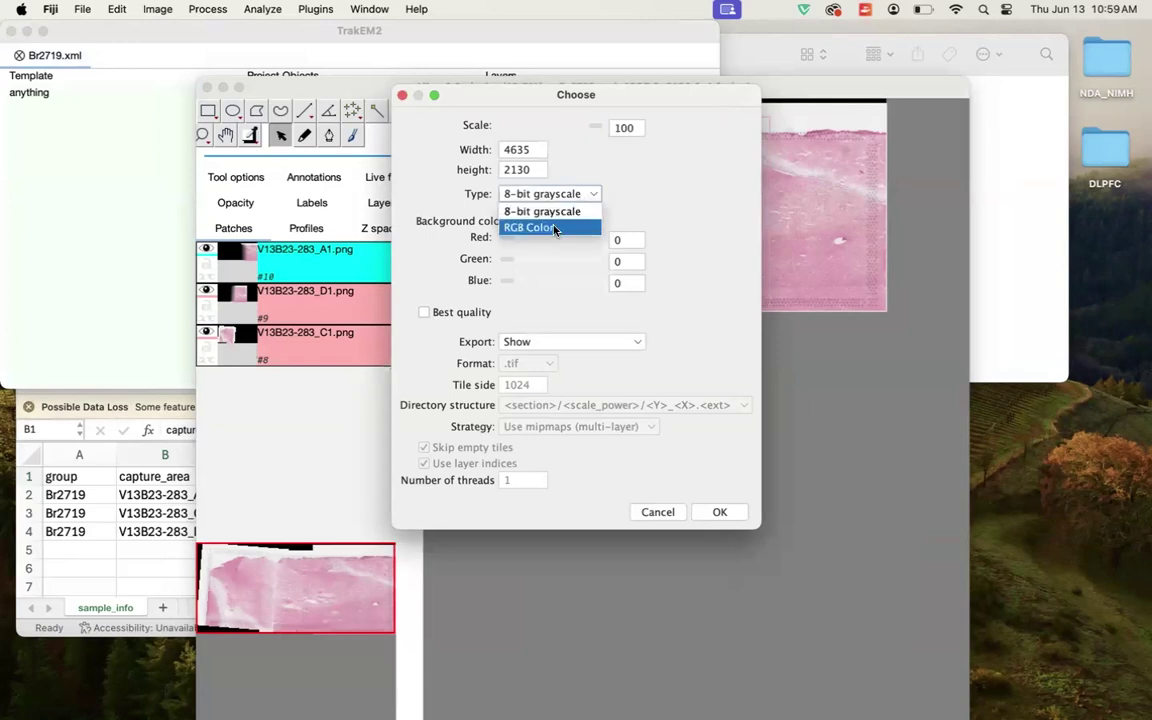
pyautogui.click(555, 229)
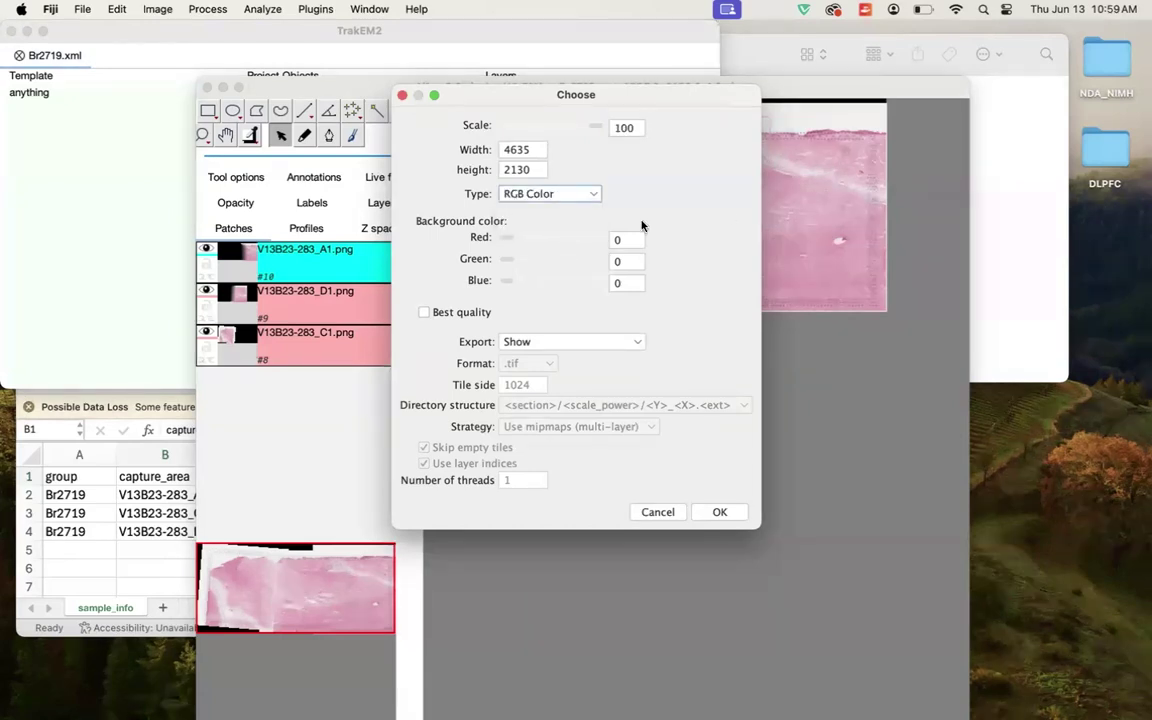
pyautogui.moveTo(506, 240); pyautogui.dragTo(617, 236)
pyautogui.moveTo(507, 259); pyautogui.dragTo(594, 260)
pyautogui.moveTo(507, 282); pyautogui.dragTo(592, 283)
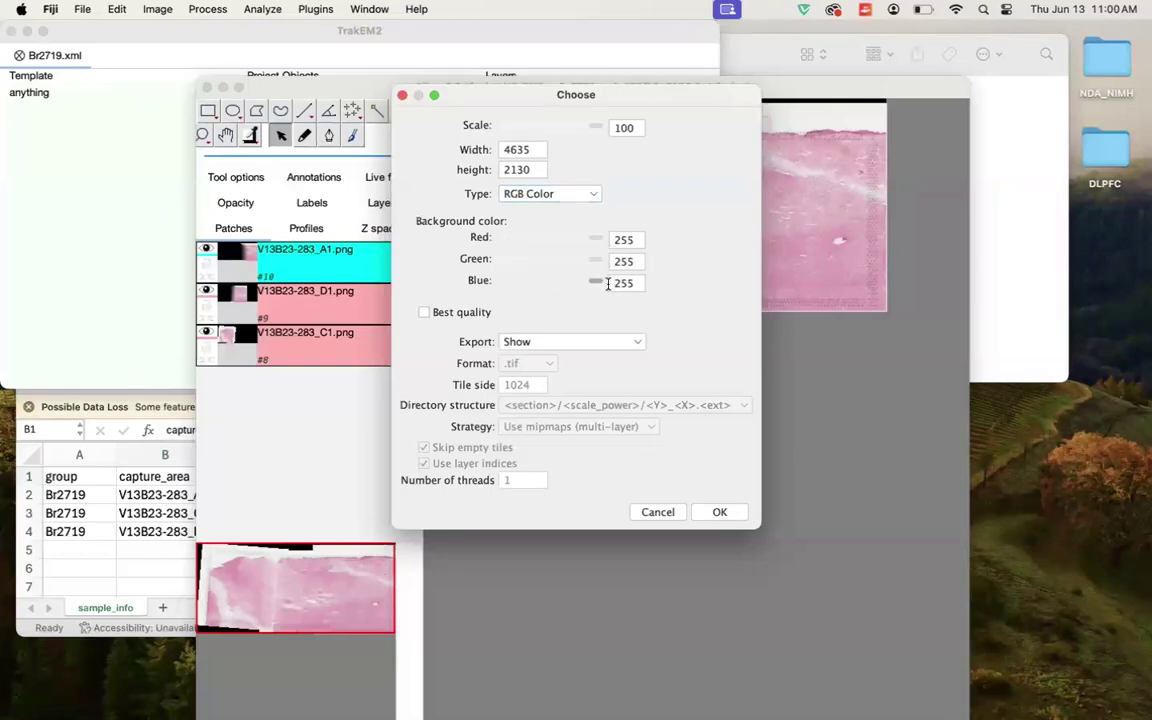
# Step: Save the flat image to a .png file in the LS_fiji folder
pyautogui.click(638, 346)
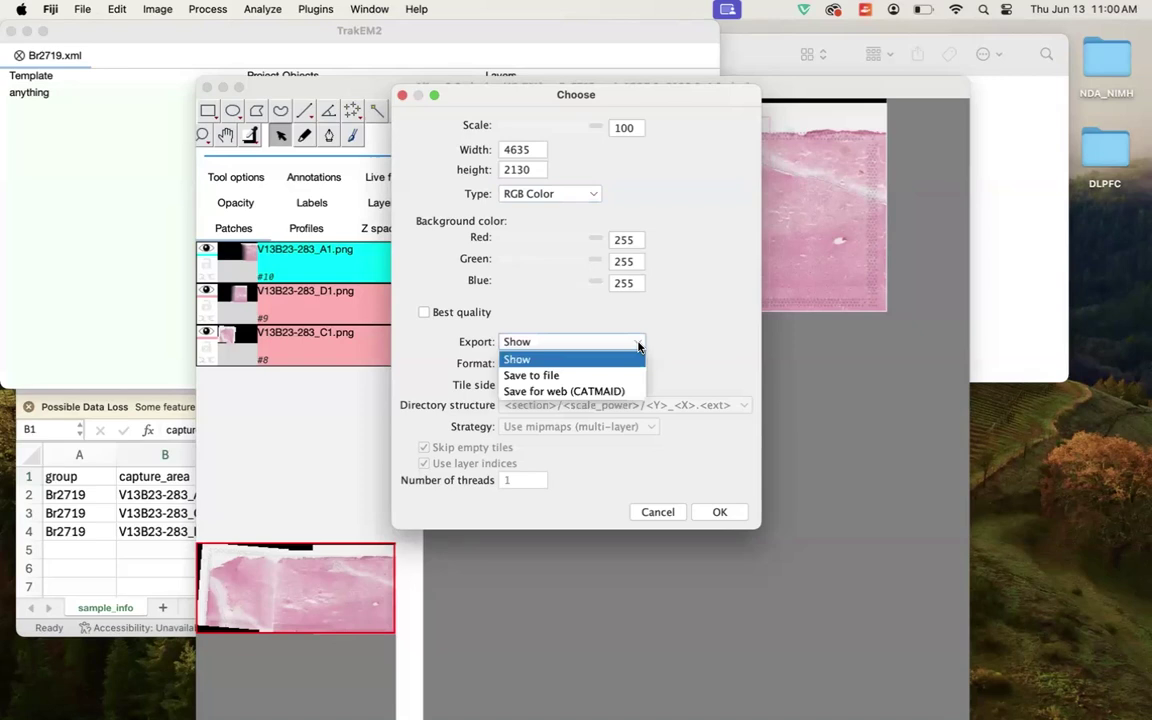
pyautogui.click(578, 375)
pyautogui.click(548, 363)
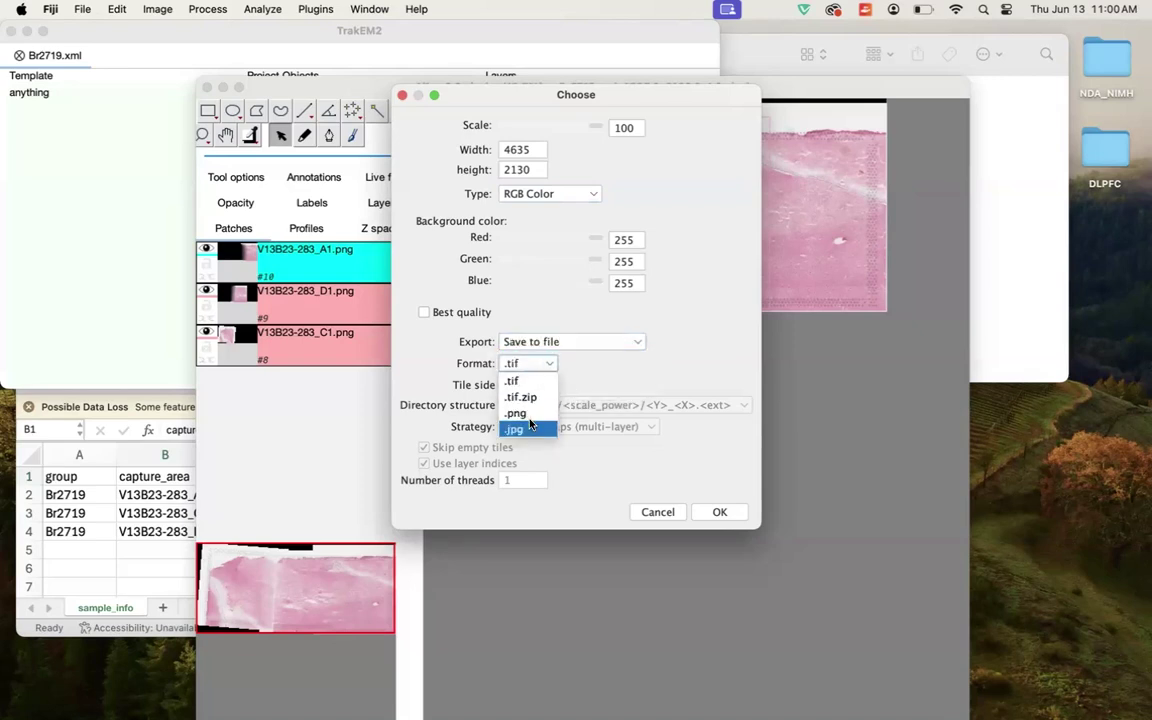
pyautogui.click(531, 416)
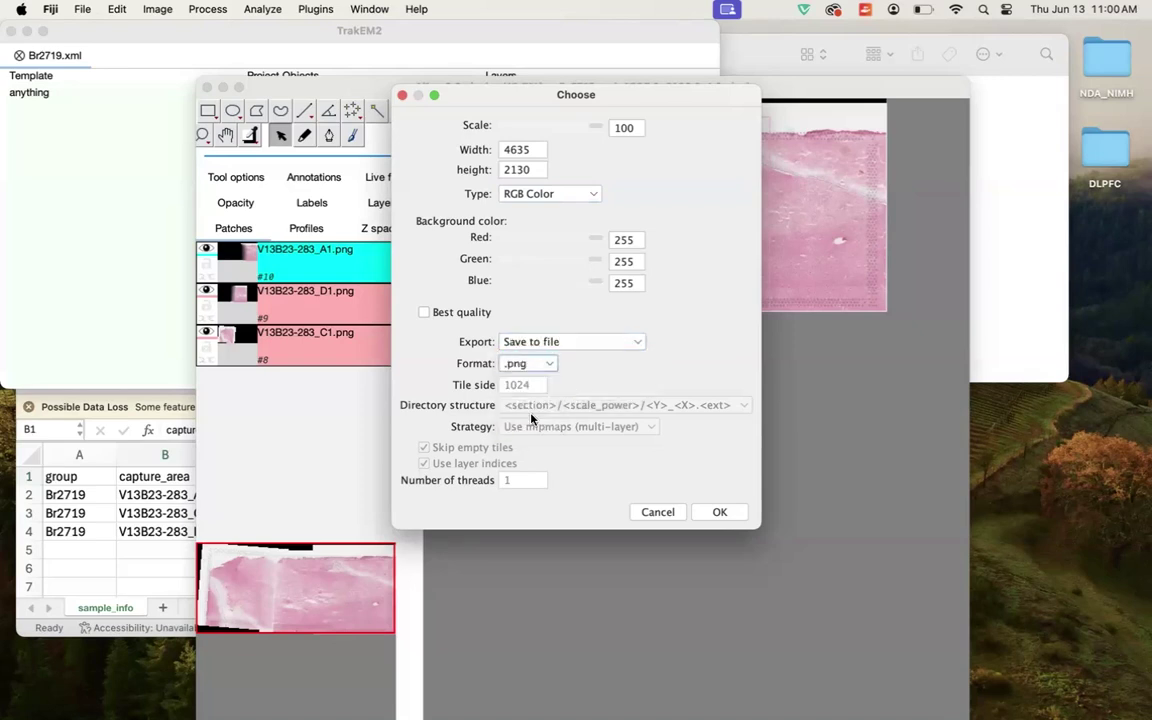
pyautogui.click(715, 512)
pyautogui.click(722, 514)
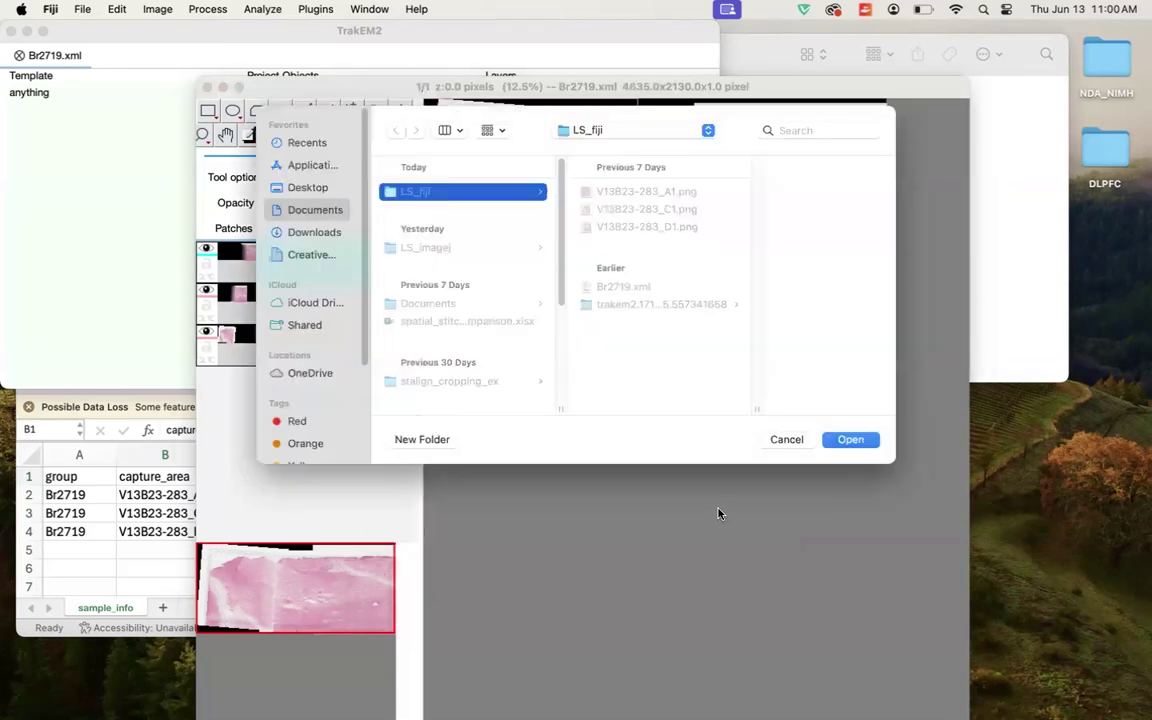
pyautogui.click(848, 440)
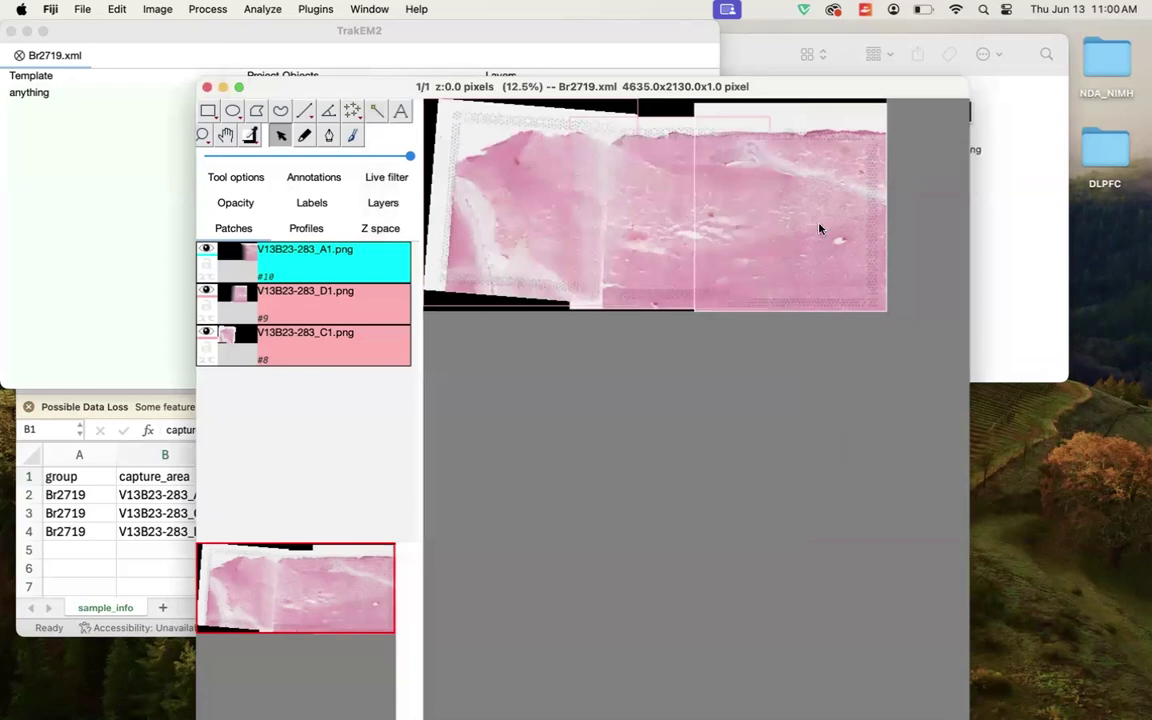
# Step: Rename 1____z0.0.png to Br2719.png in LS_fiji and check it sits beside Br2719.xml
pyautogui.click(749, 51)
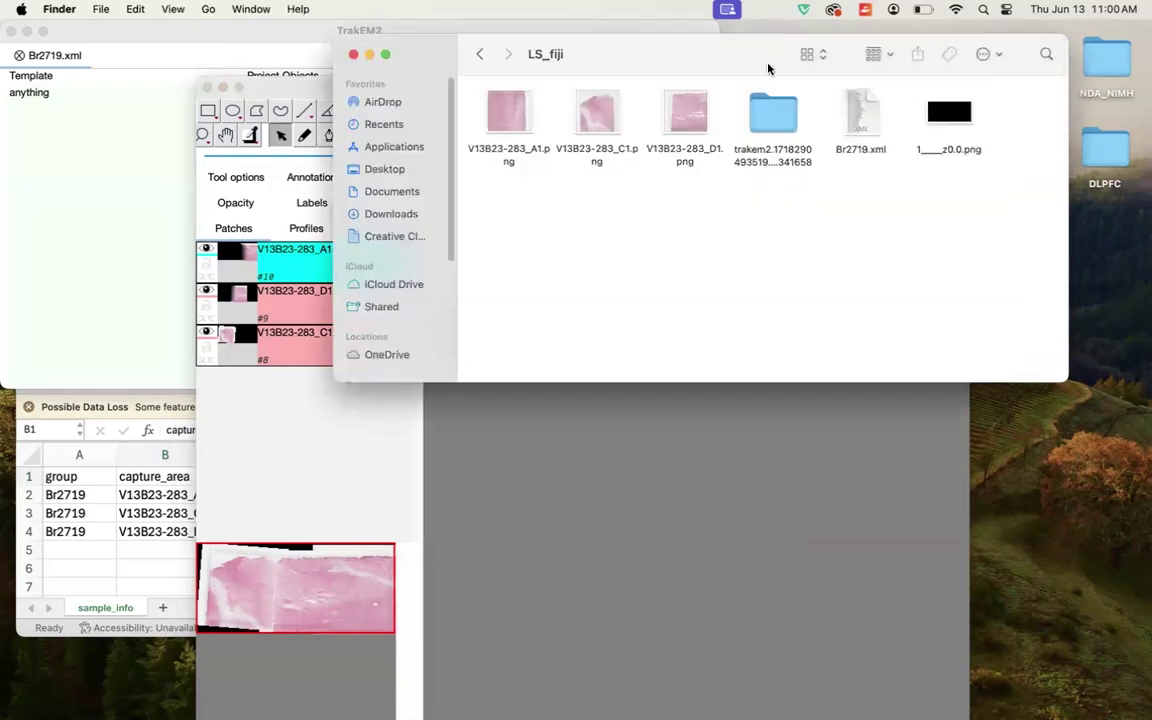
pyautogui.rightClick(943, 150)
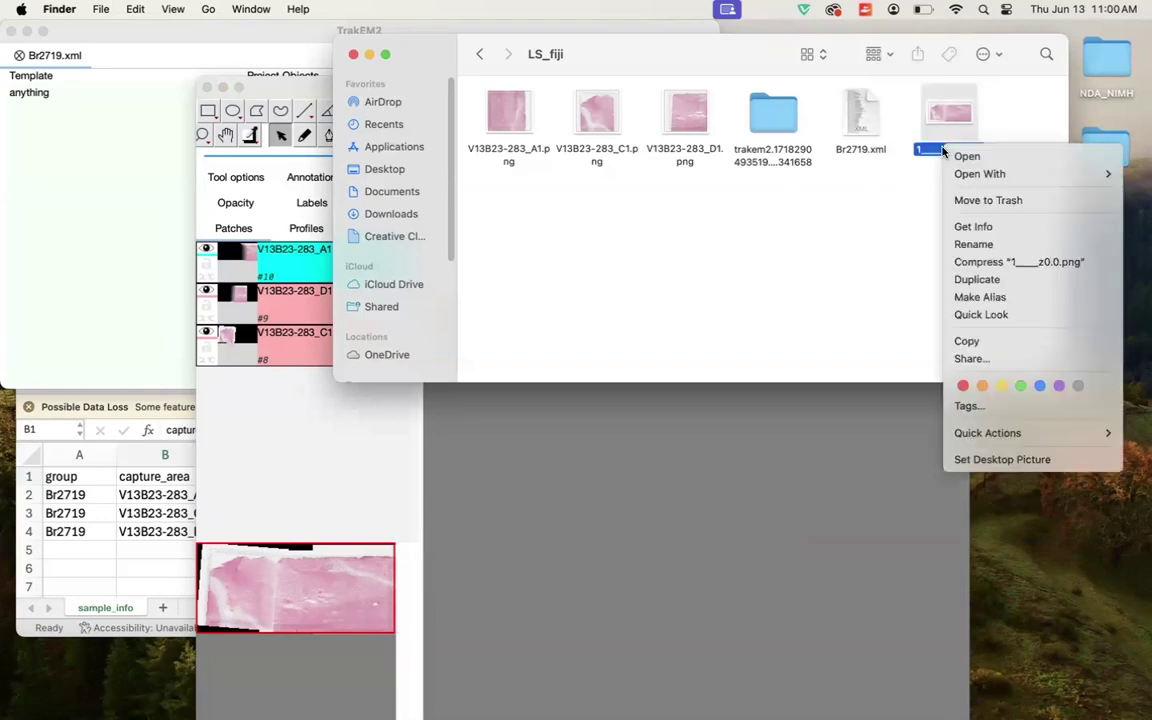
pyautogui.click(975, 244)
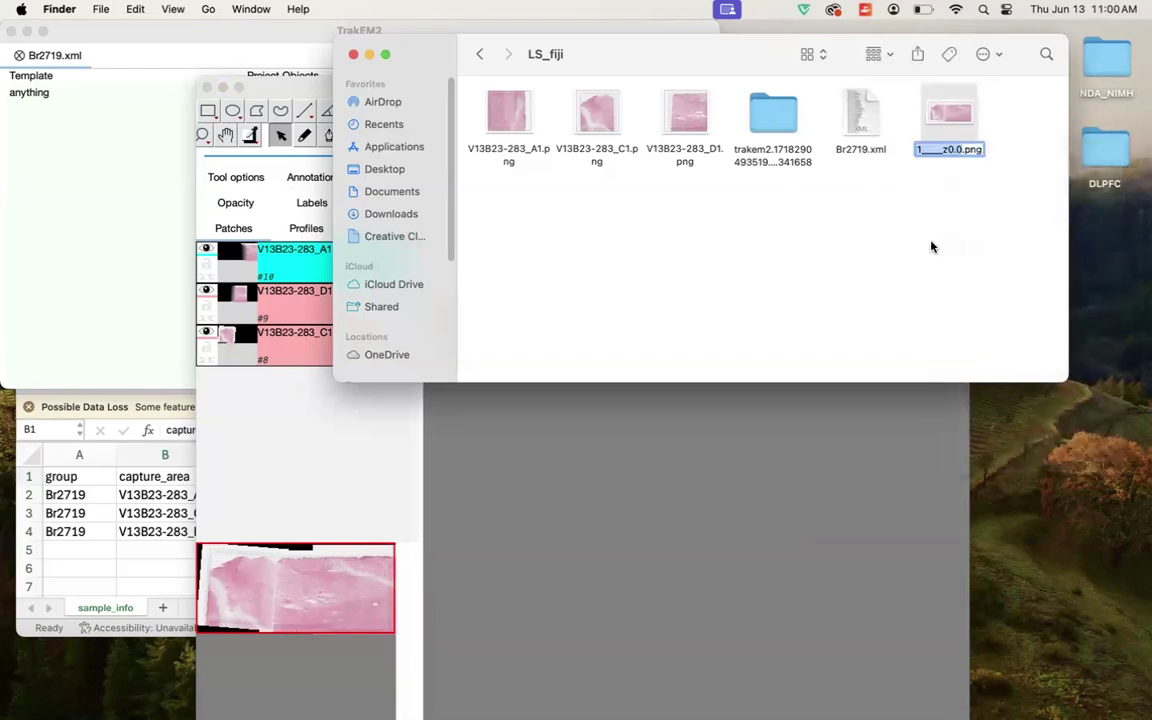
pyautogui.write('Br2719')
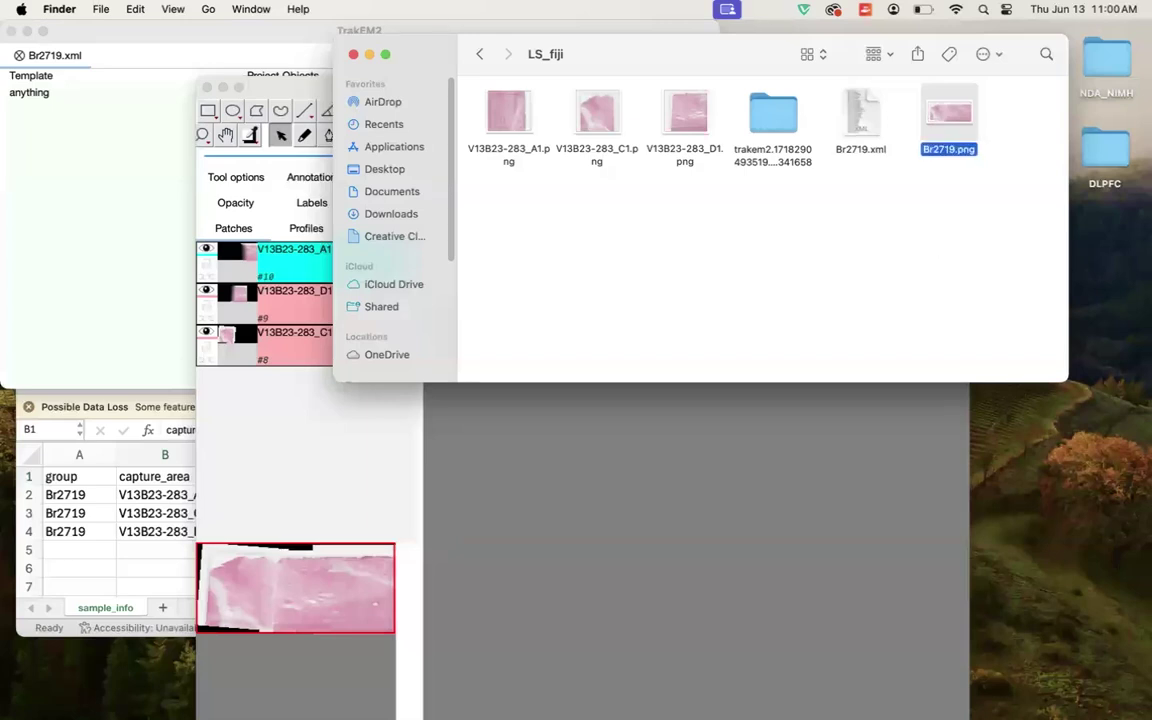
pyautogui.click(937, 232)
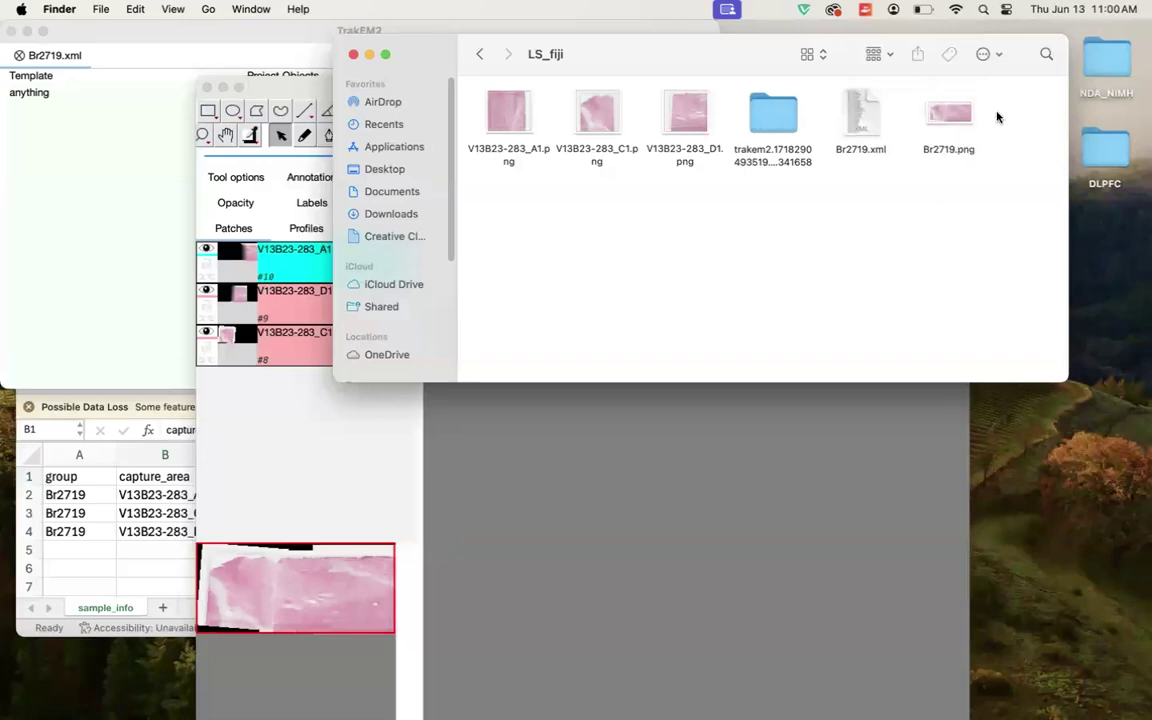
pyautogui.moveTo(998, 116); pyautogui.dragTo(823, 118)
pyautogui.click(888, 230)
# Step: Bring the sample_info sheet forward and move from B1 to D1, across the imagej_xml_path and imagej_image_path columns
pyautogui.click(126, 555)
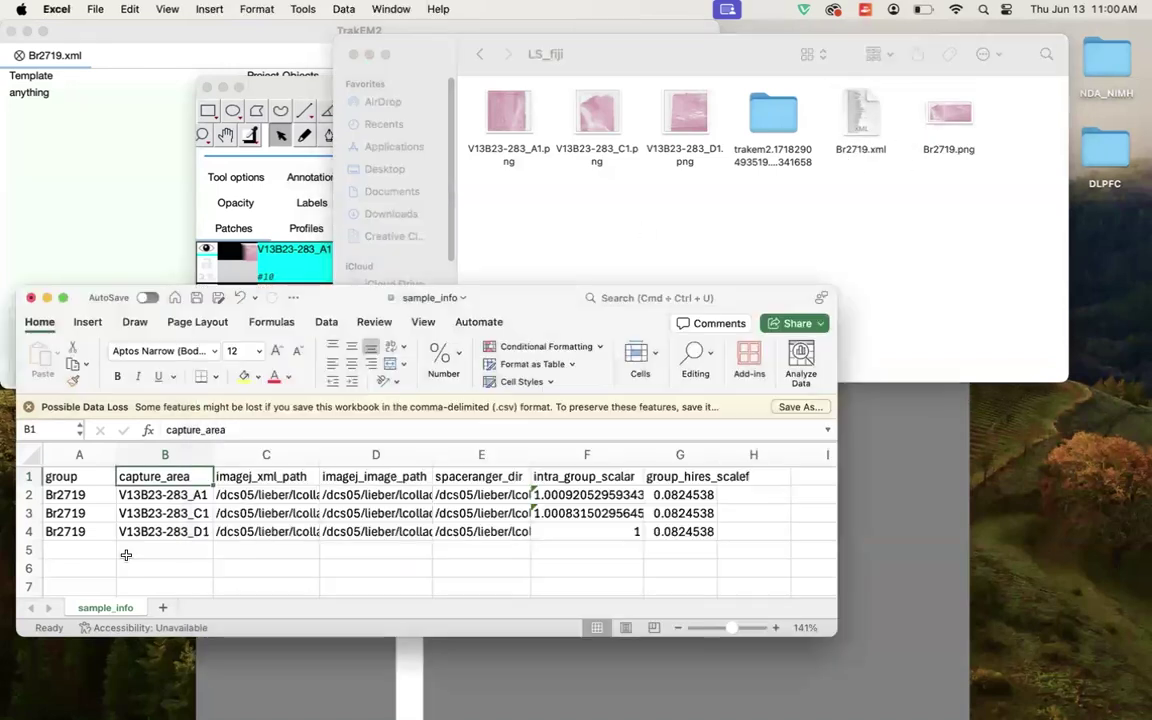
pyautogui.press('Right')
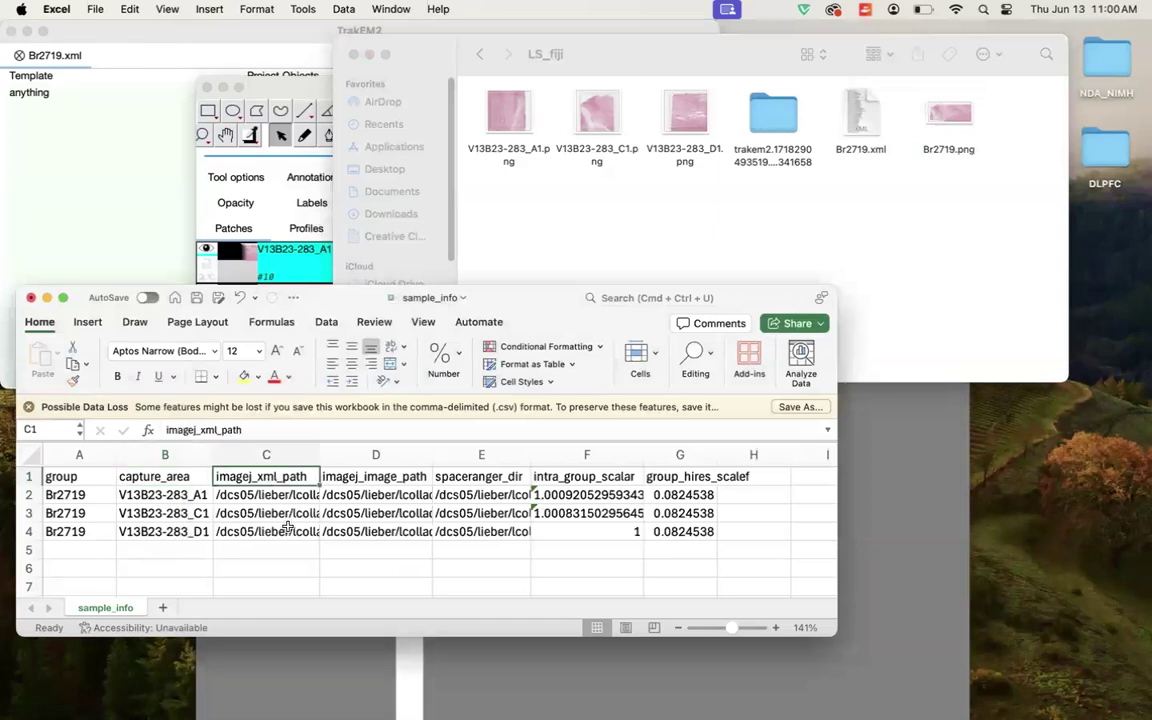
pyautogui.press('Right')
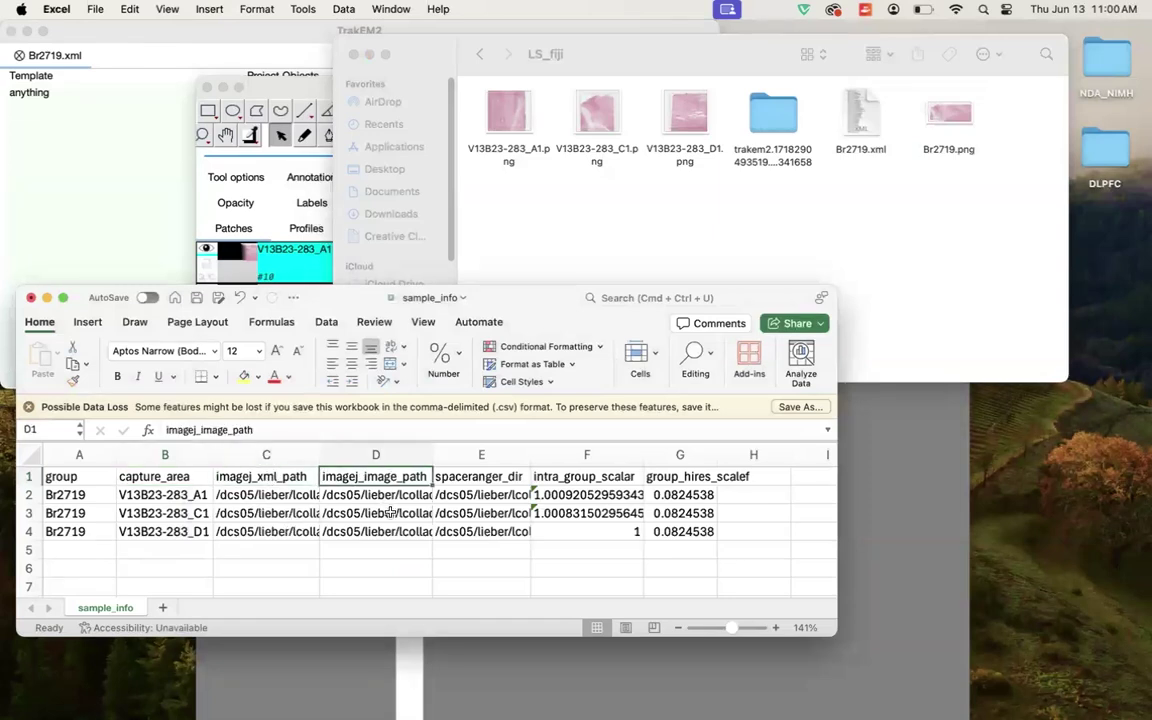